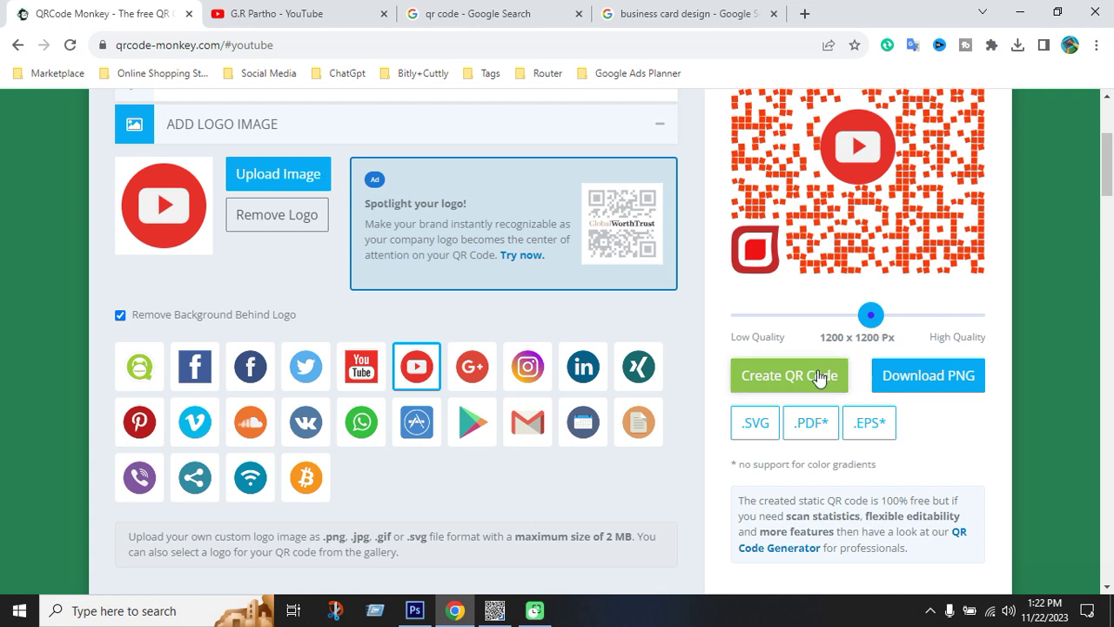
Generate the QR code with the YouTube logo and download it as a PNG, checking it in the download list.
{"action": "left_click", "coordinate": [816, 375]}
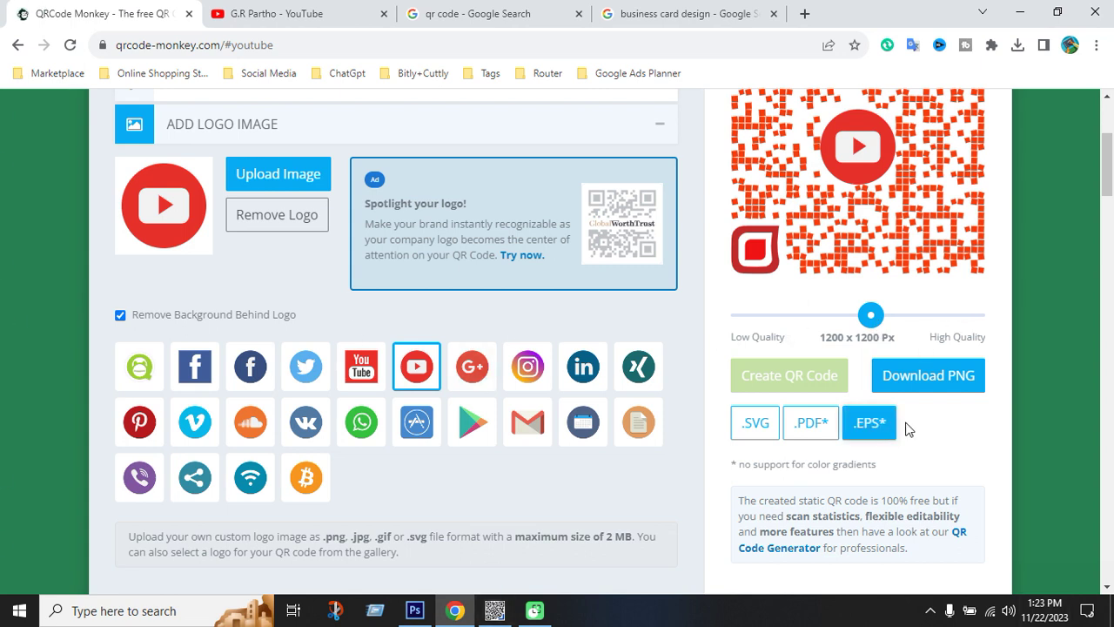
{"action": "left_click", "coordinate": [949, 382]}
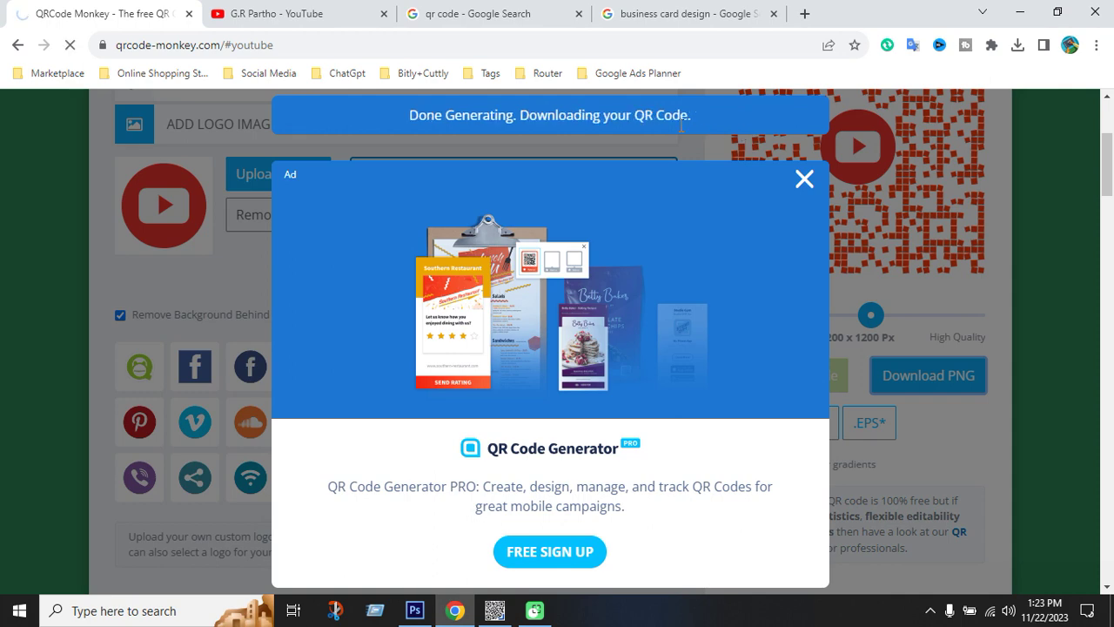
{"action": "left_click", "coordinate": [1018, 45]}
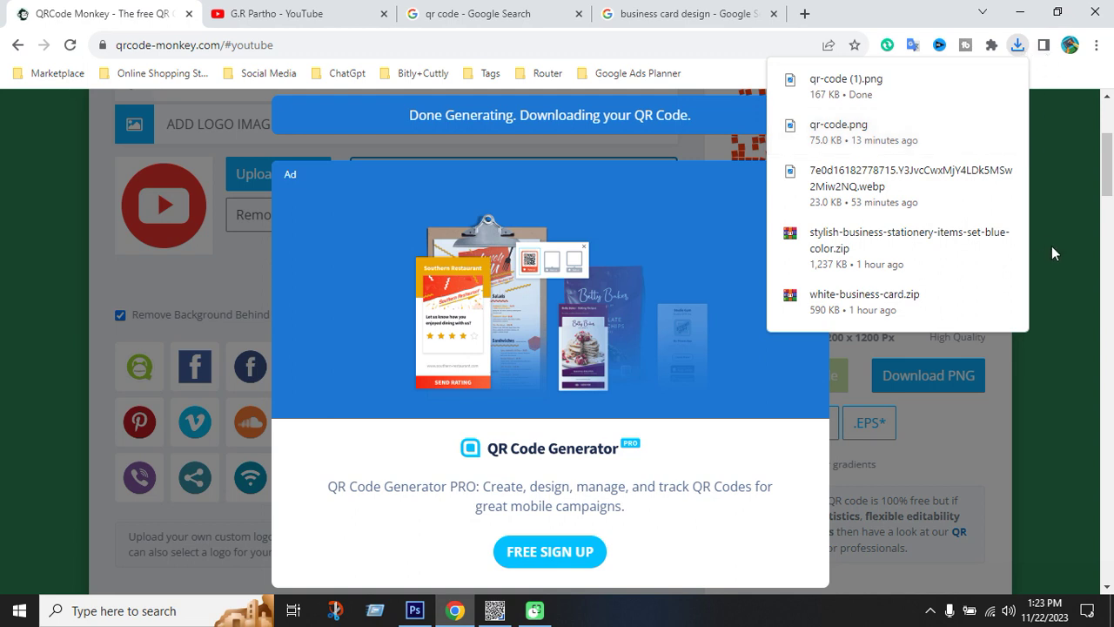
{"action": "left_click", "coordinate": [1072, 323]}
Minimize the browser, open the Downloads folder in File Explorer and delete the older qr-code.png.
{"action": "left_click", "coordinate": [492, 612]}
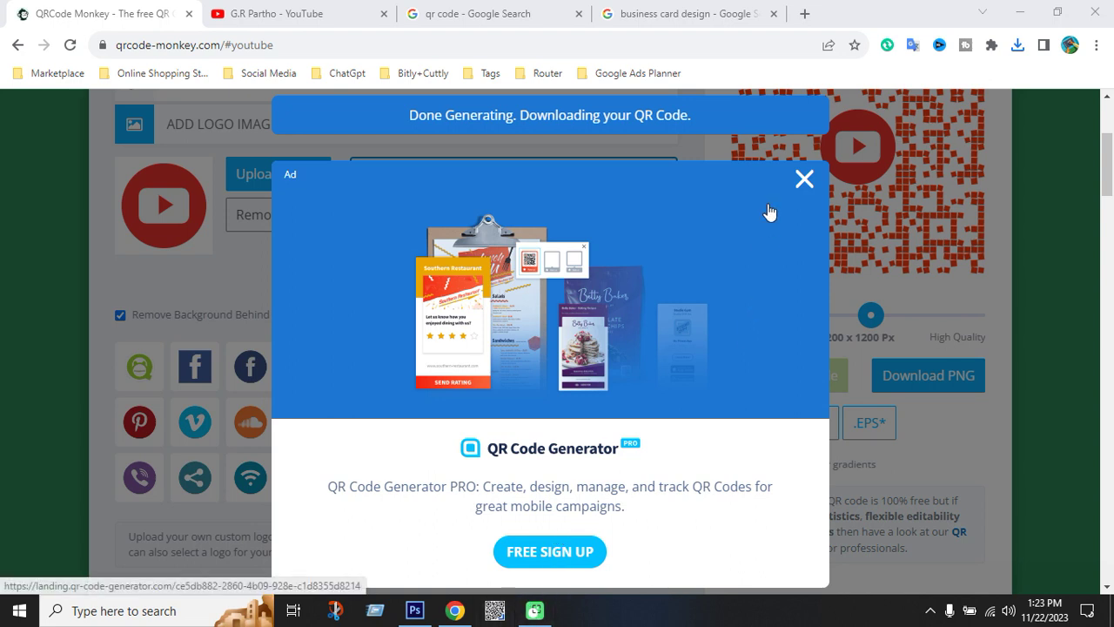
{"action": "left_click", "coordinate": [1015, 12]}
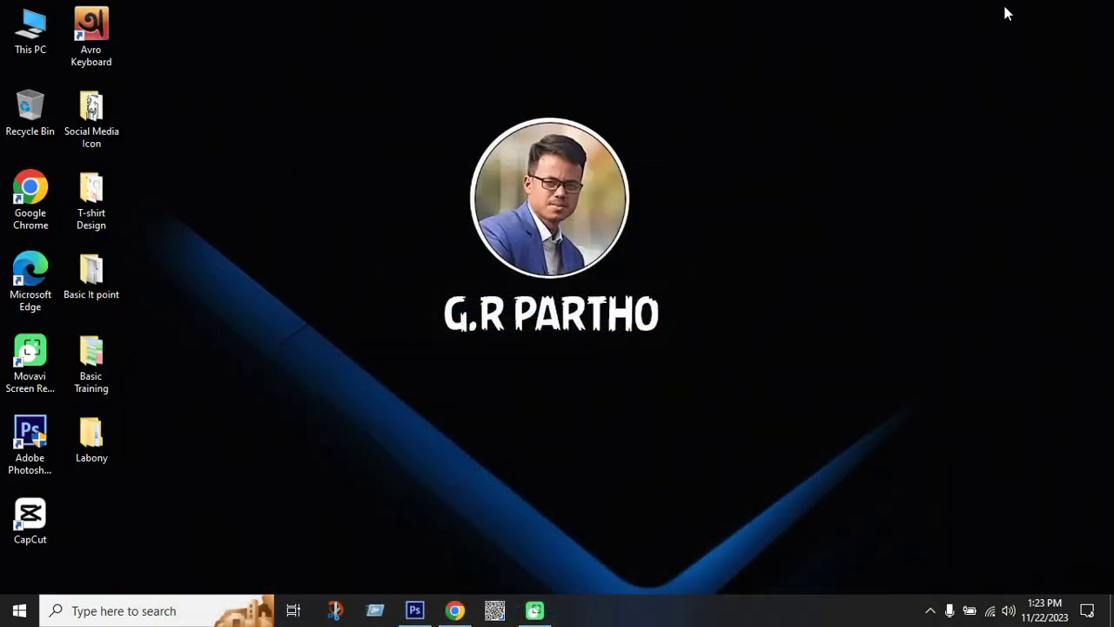
{"action": "double_click", "coordinate": [32, 33]}
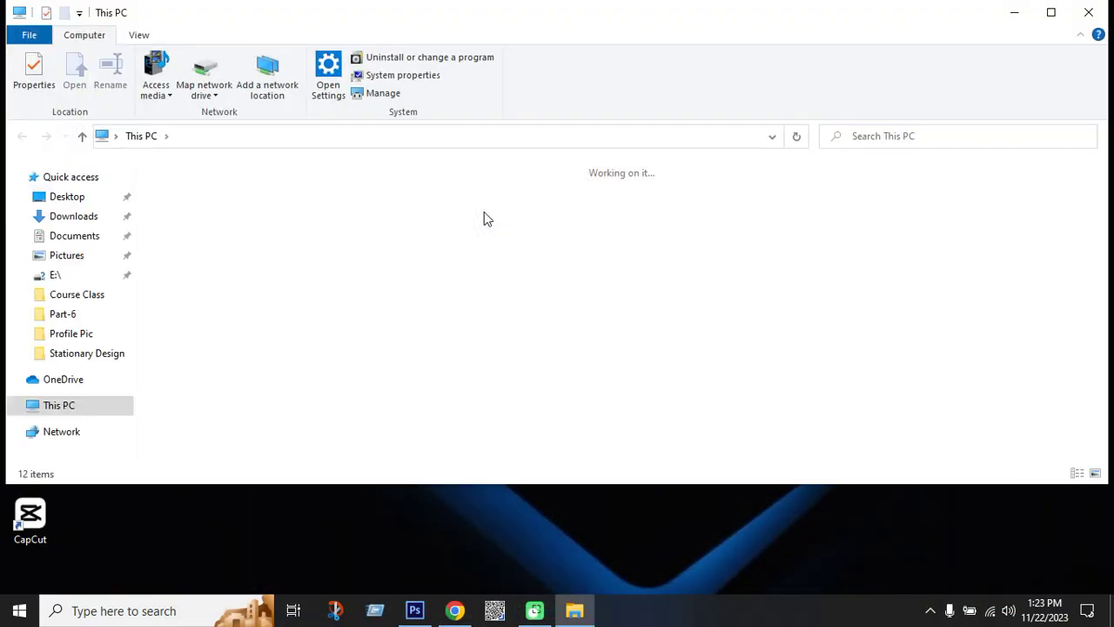
{"action": "double_click", "coordinate": [813, 206]}
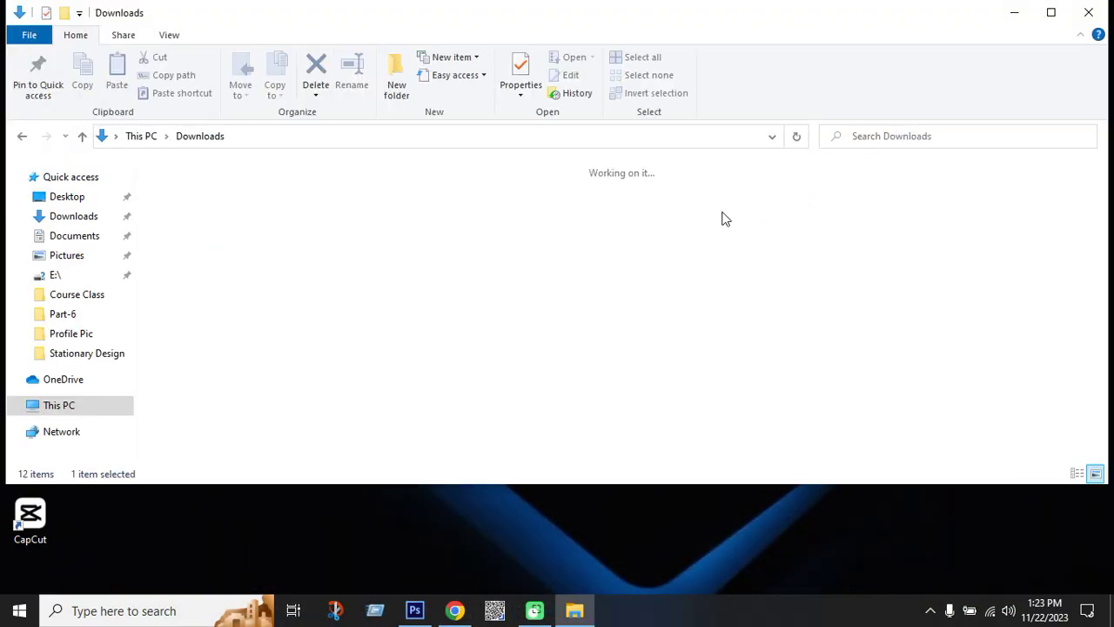
{"action": "left_click", "coordinate": [261, 257]}
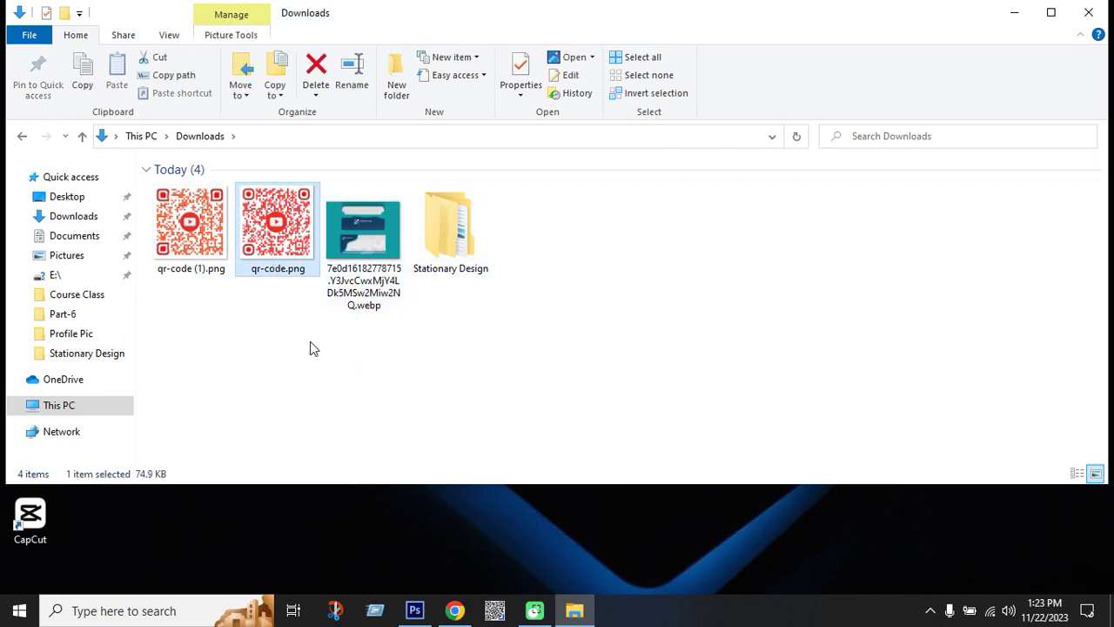
{"action": "key", "text": "Delete"}
View qr-code (1).png full size in the image viewer and close it.
{"action": "key", "text": "Left"}
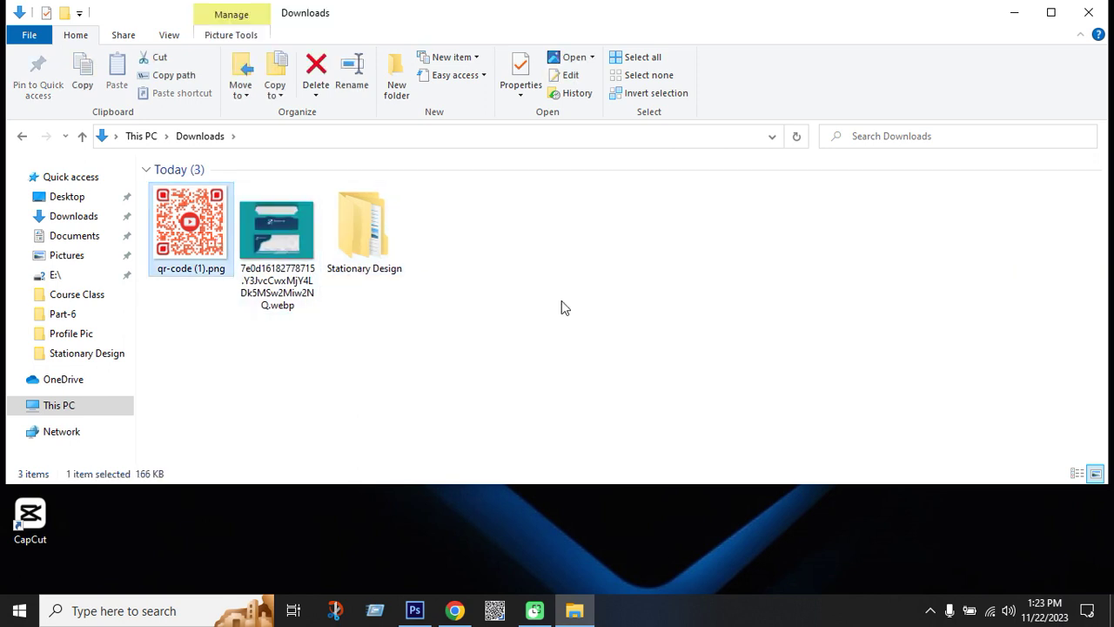
{"action": "key", "text": "Return"}
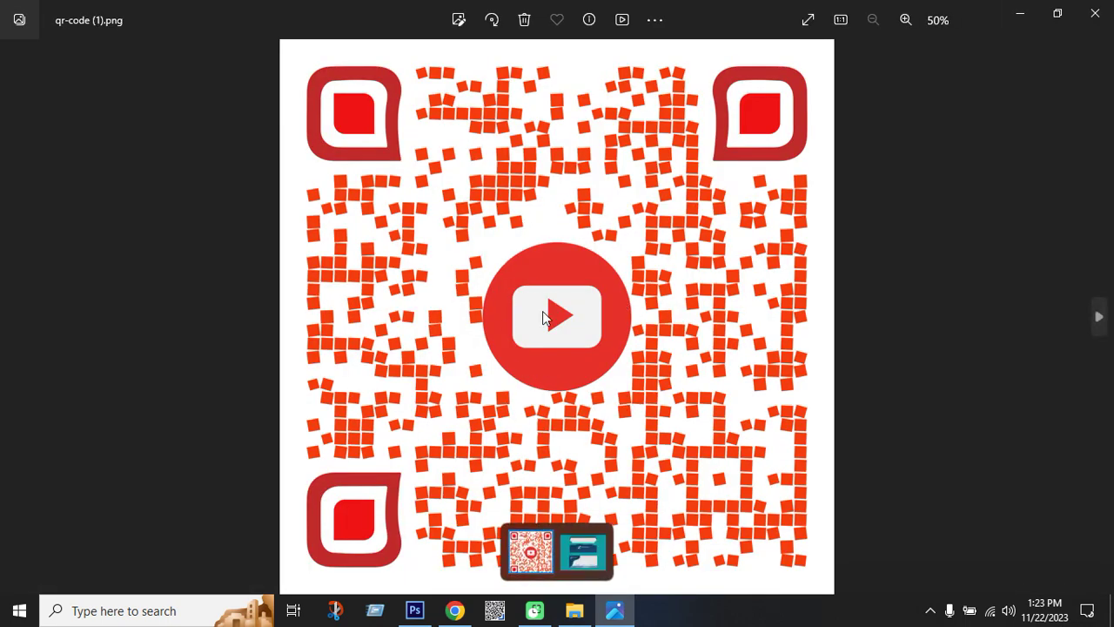
{"action": "left_click", "coordinate": [1098, 31]}
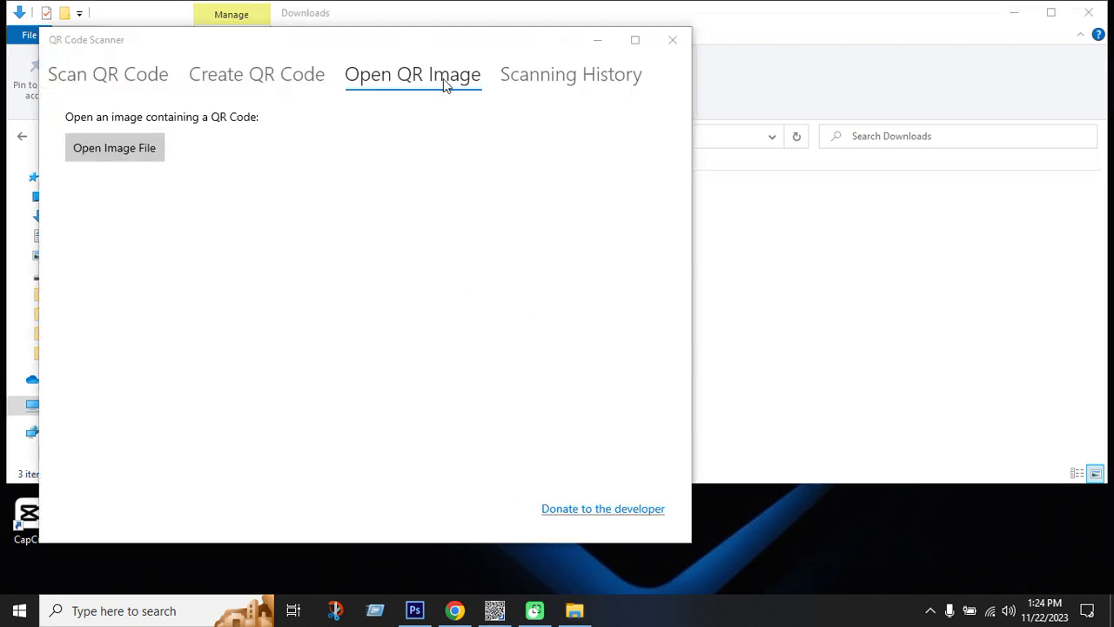
Decode qr-code (1).png from Downloads in QR Code Scanner, copy the decoded link to the clipboard and close the scanner.
{"action": "left_click", "coordinate": [143, 149]}
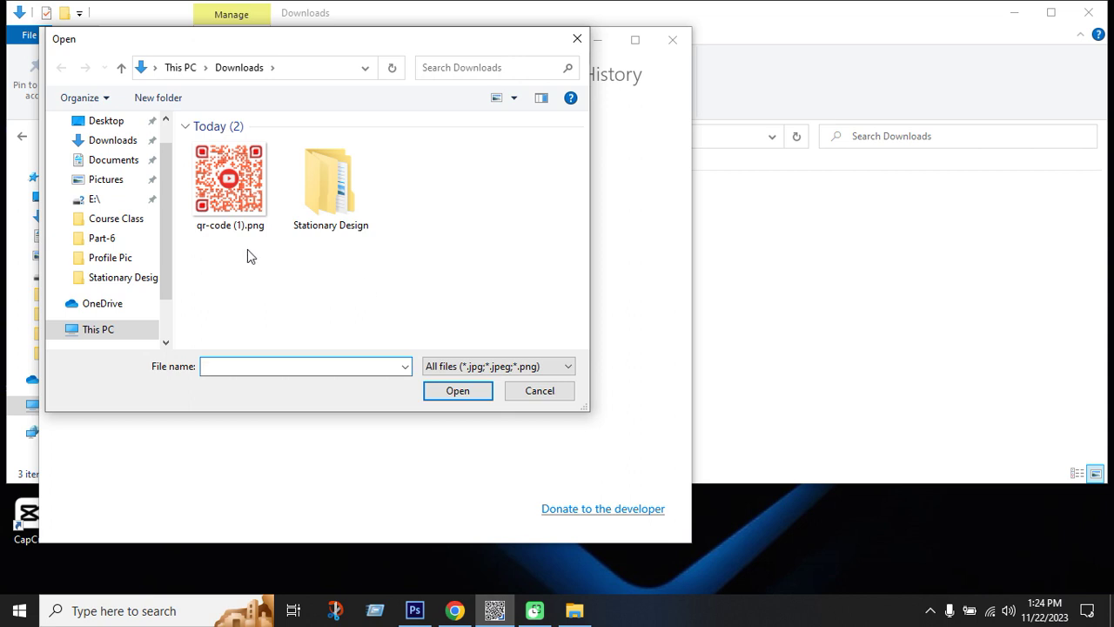
{"action": "left_click", "coordinate": [236, 217]}
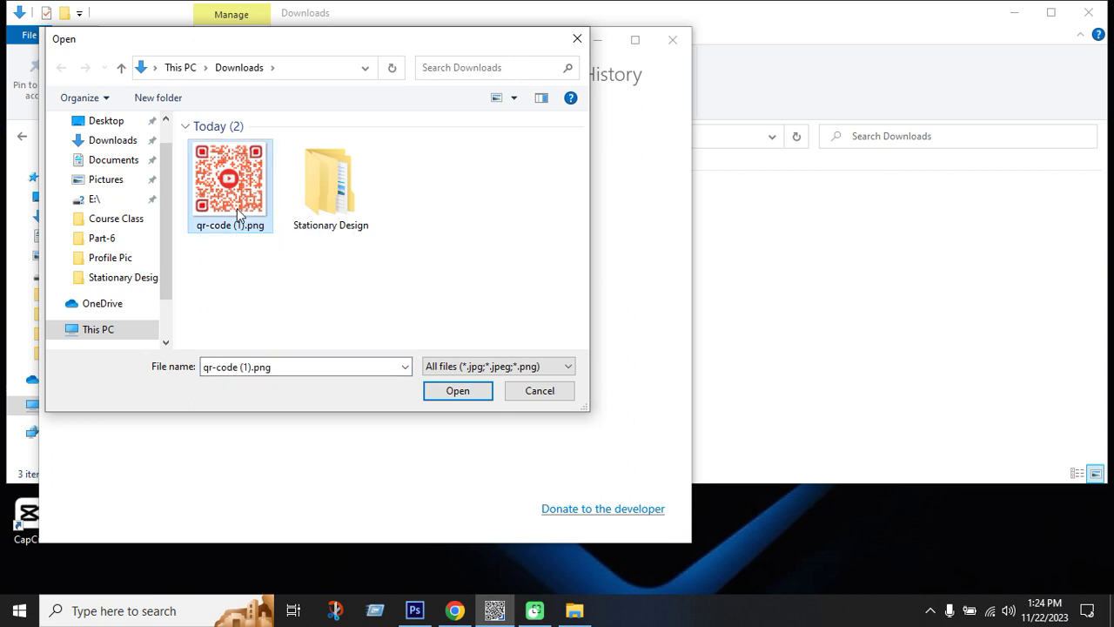
{"action": "left_click", "coordinate": [438, 396]}
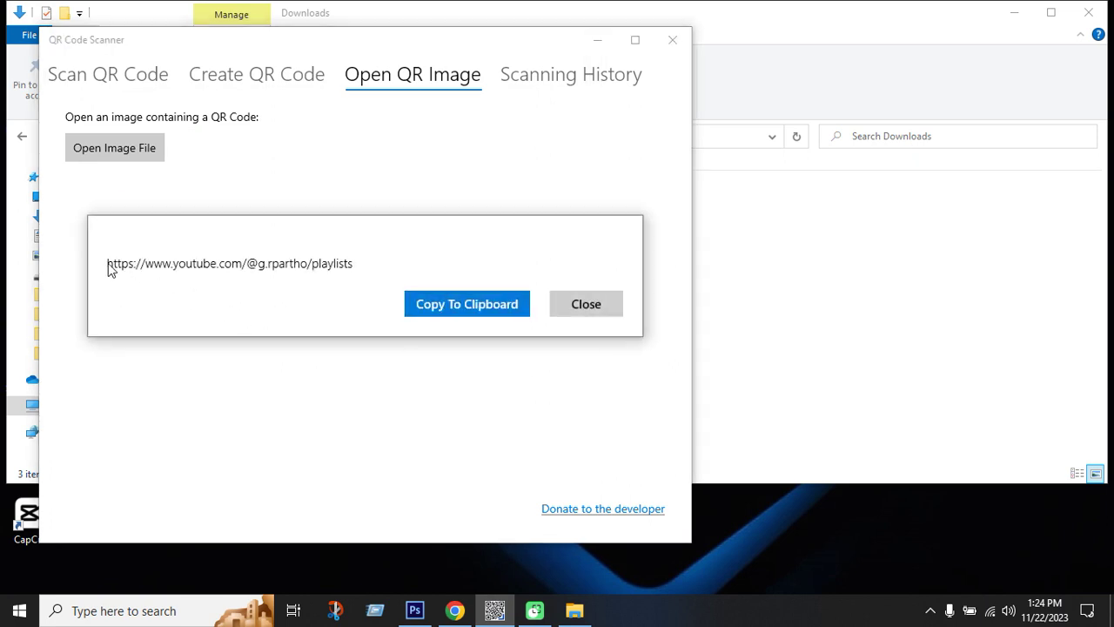
{"action": "left_click", "coordinate": [487, 312]}
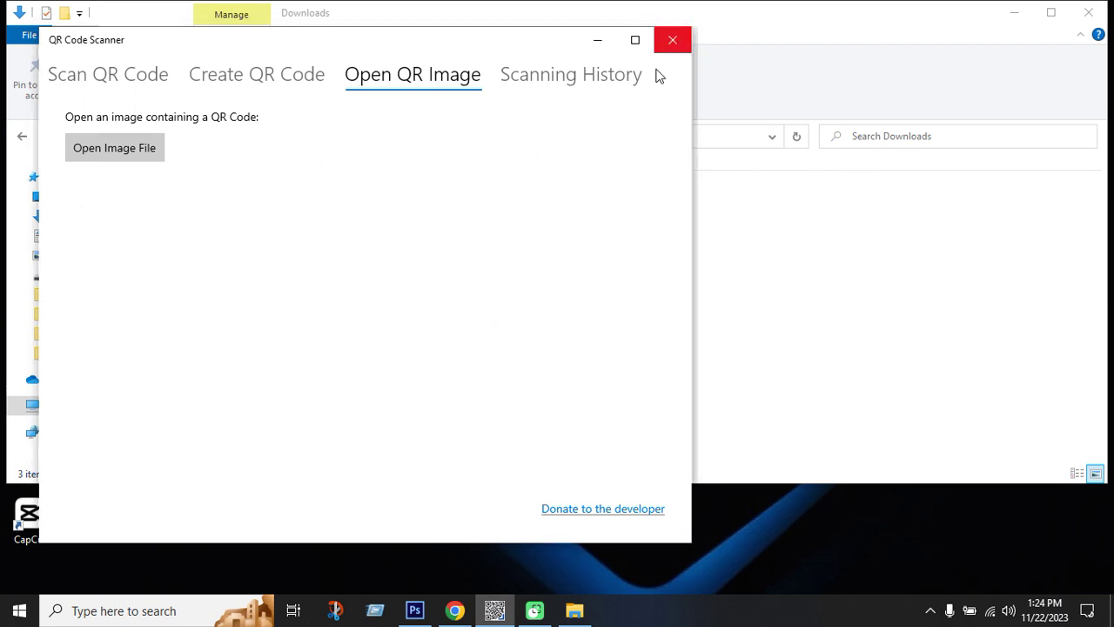
{"action": "left_click", "coordinate": [672, 39]}
Switch to Chrome and open the decoded YouTube playlists link in a new tab.
{"action": "left_click", "coordinate": [454, 610]}
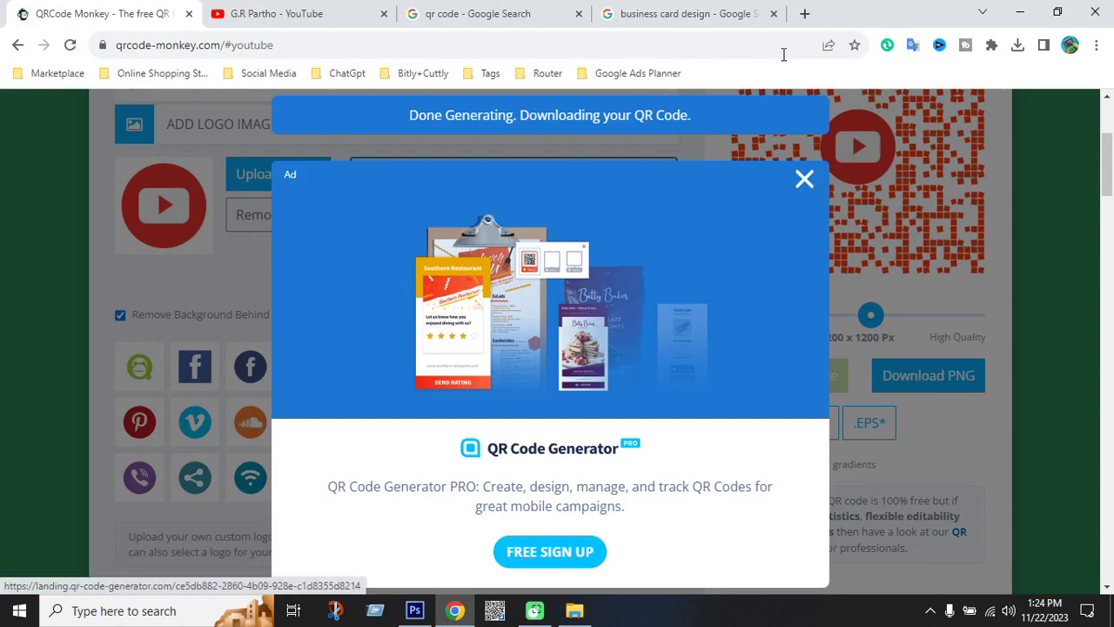
{"action": "left_click", "coordinate": [802, 14]}
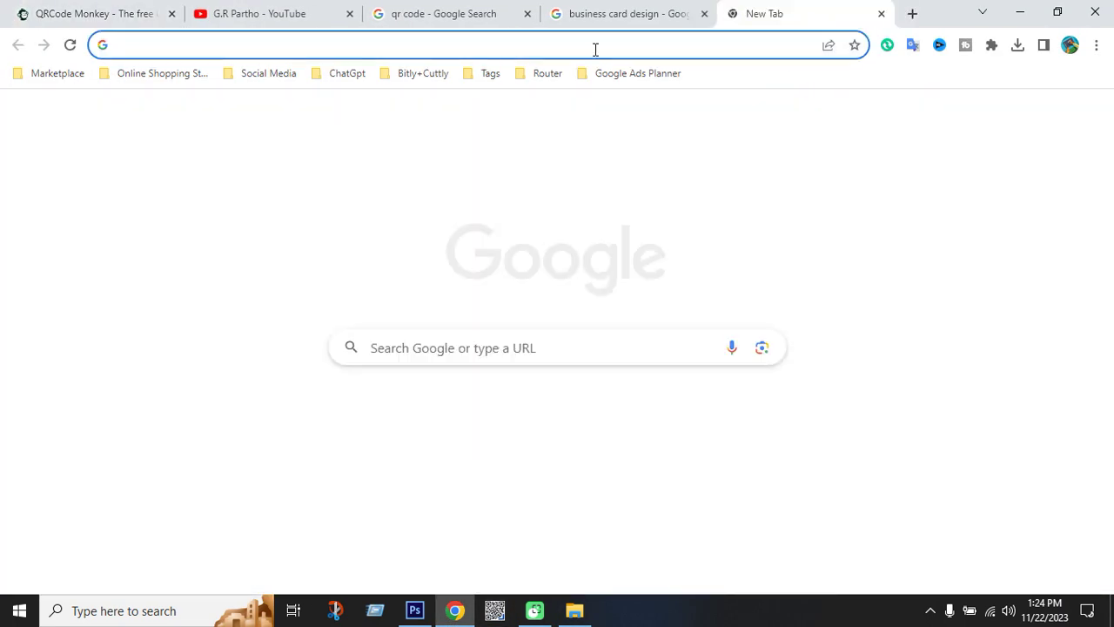
{"action": "type", "text": "https://www.youtube.com/@g.rpartho/playlists"}
{"action": "key", "text": "Return"}
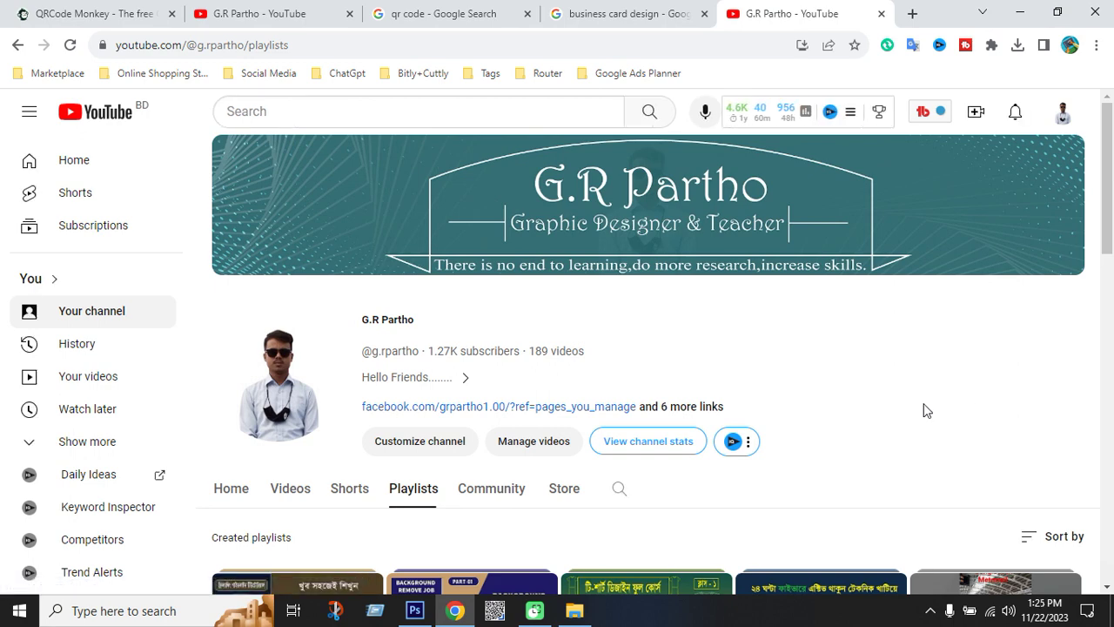
Return to the QRCode Monkey page, dismiss the advertisement and view the whole finished QR code.
{"action": "left_click", "coordinate": [97, 15]}
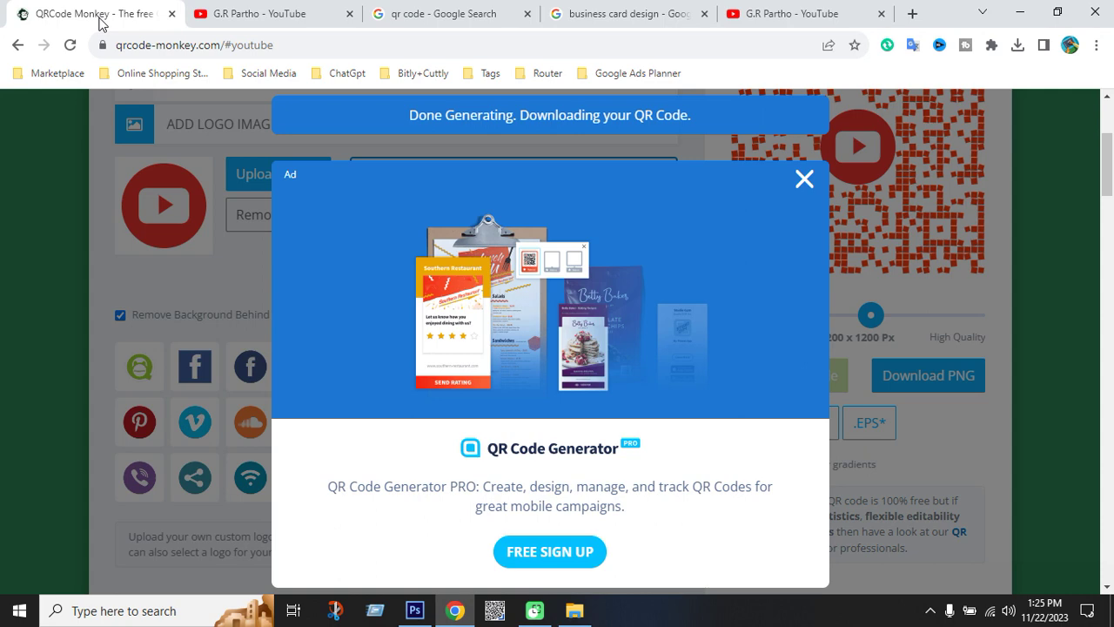
{"action": "left_click", "coordinate": [803, 179]}
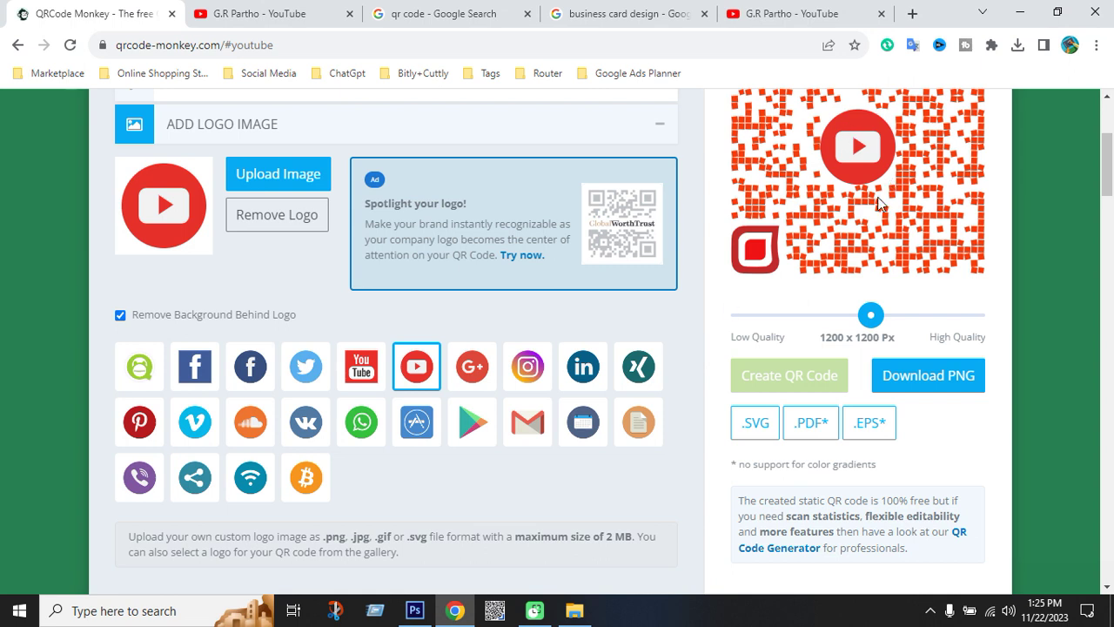
{"action": "scroll", "coordinate": [868, 205], "scroll_direction": "up", "scroll_amount": 1}
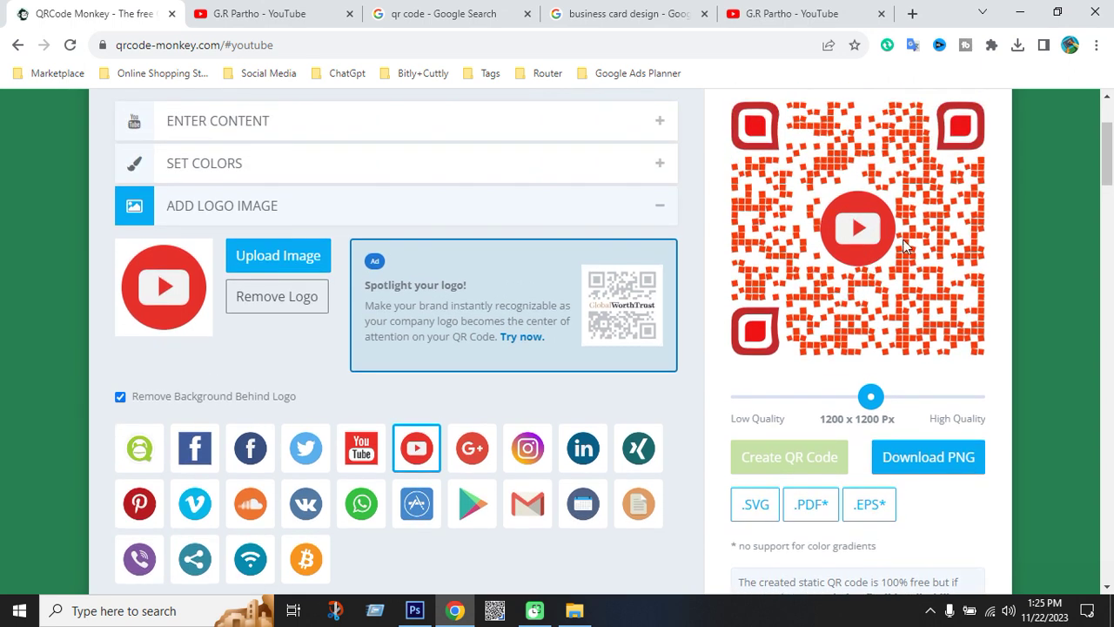
Switch to Photoshop and place qr-code (1).png from the Downloads folder into the blank document.
{"action": "left_click", "coordinate": [414, 610]}
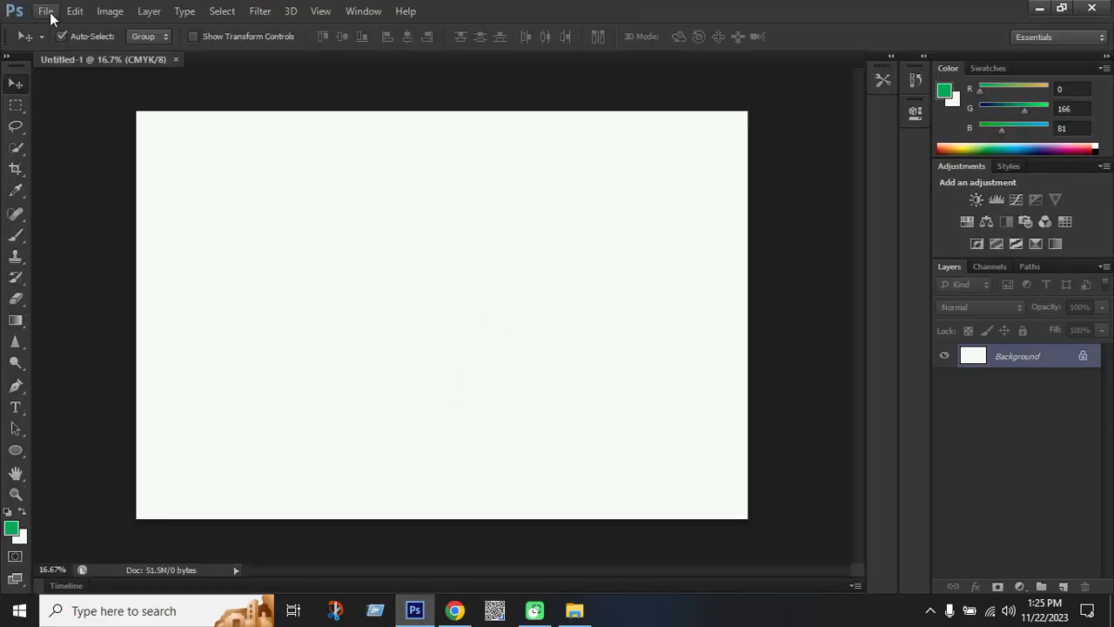
{"action": "left_click", "coordinate": [50, 16]}
{"action": "left_click", "coordinate": [57, 277]}
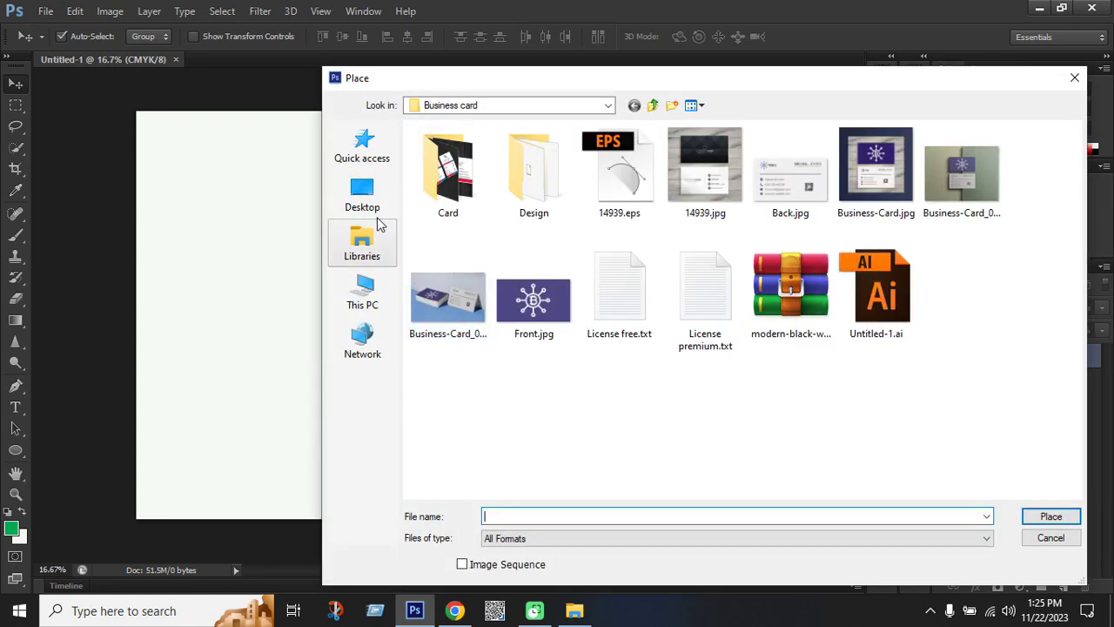
{"action": "left_click", "coordinate": [374, 213]}
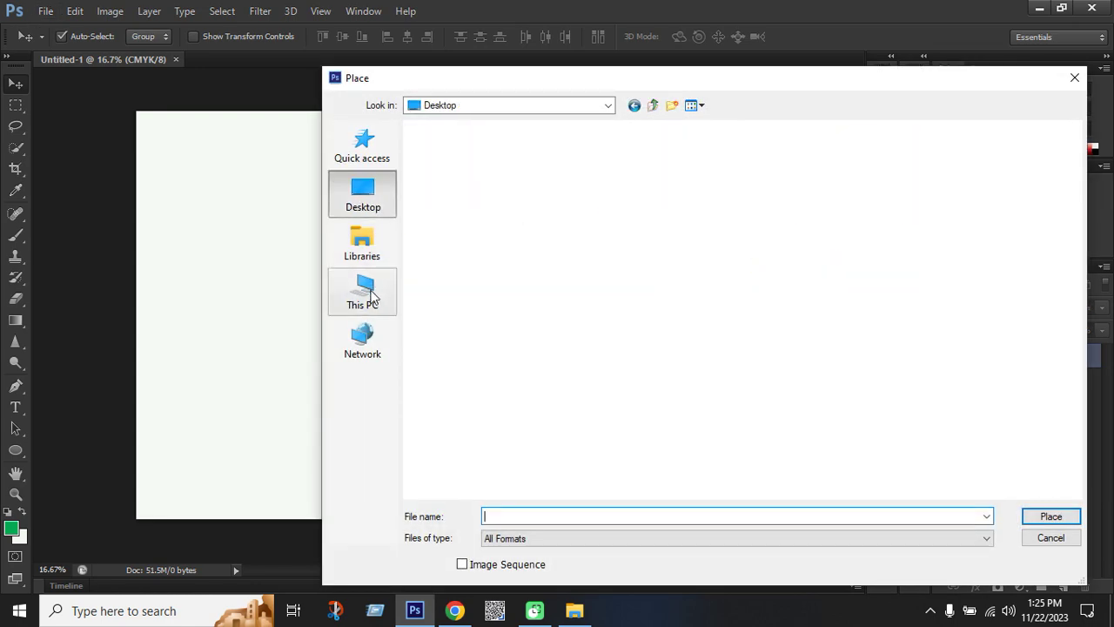
{"action": "left_click", "coordinate": [372, 296]}
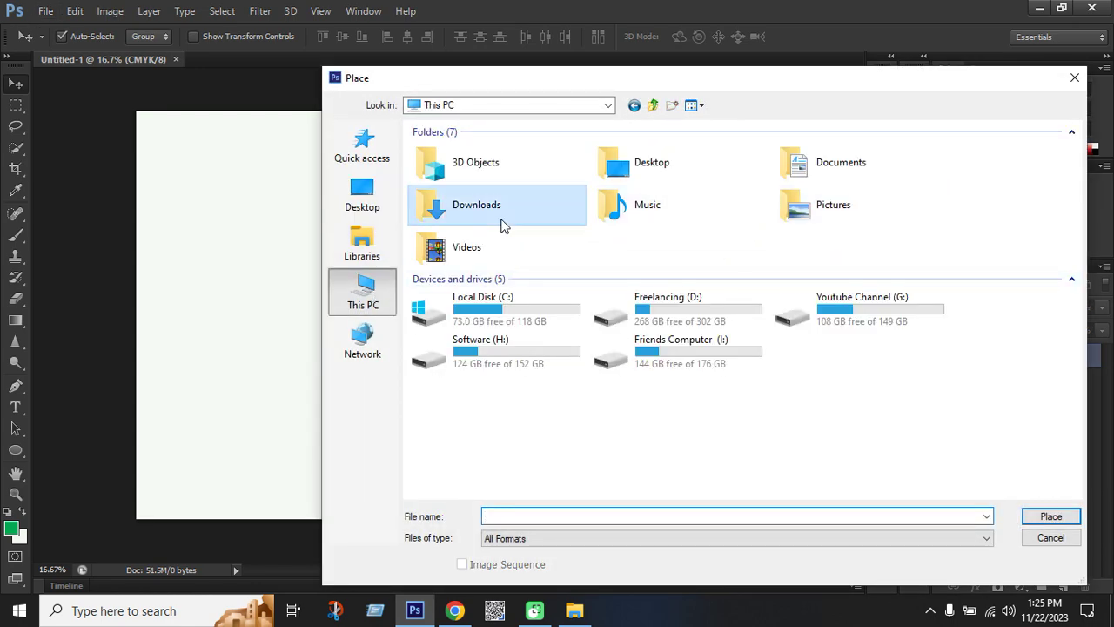
{"action": "double_click", "coordinate": [503, 222]}
{"action": "double_click", "coordinate": [464, 203]}
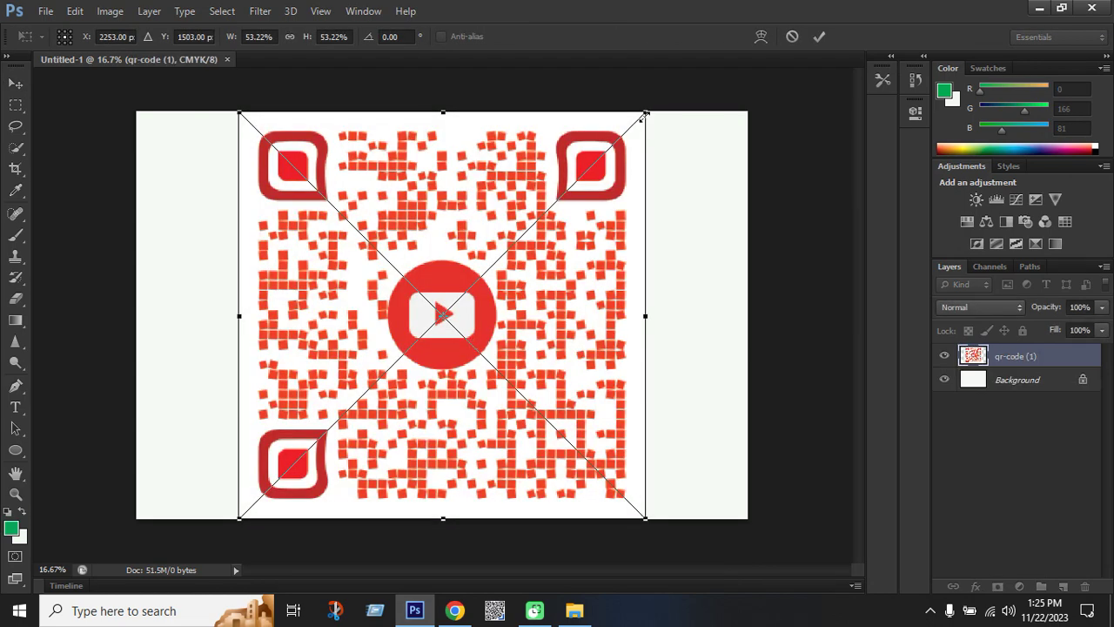
Scale the placed QR code down to a small square at the centre of the canvas and commit the transform.
{"action": "left_click_drag", "start_coordinate": [646, 111], "coordinate": [502, 330]}
{"action": "key", "text": "Return"}
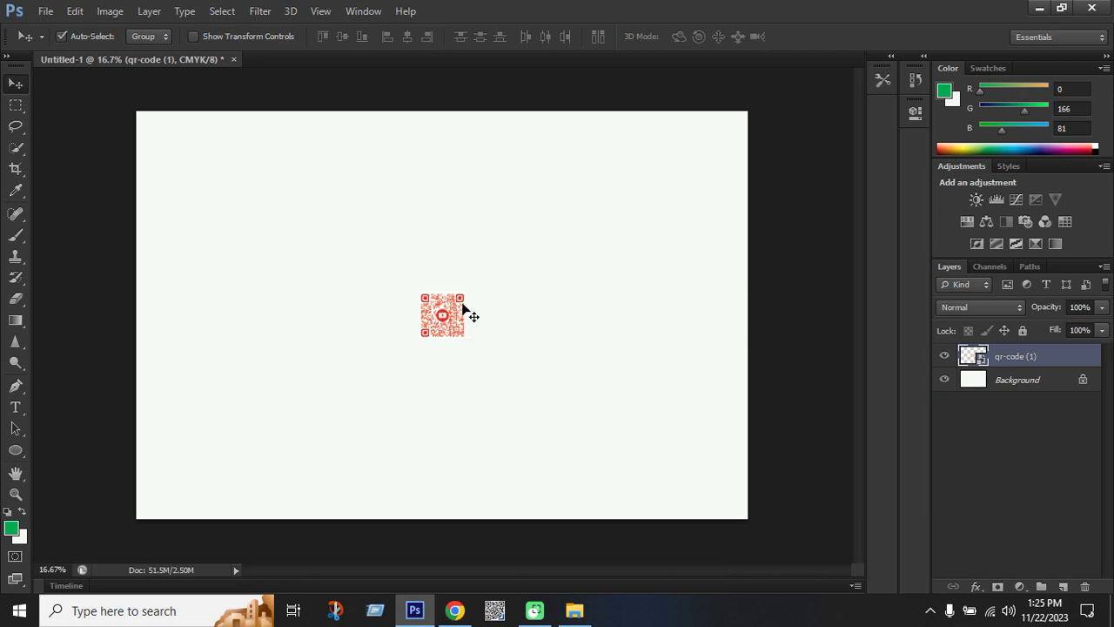
{"action": "scroll", "coordinate": [463, 323], "scroll_direction": "up", "scroll_amount": 1}
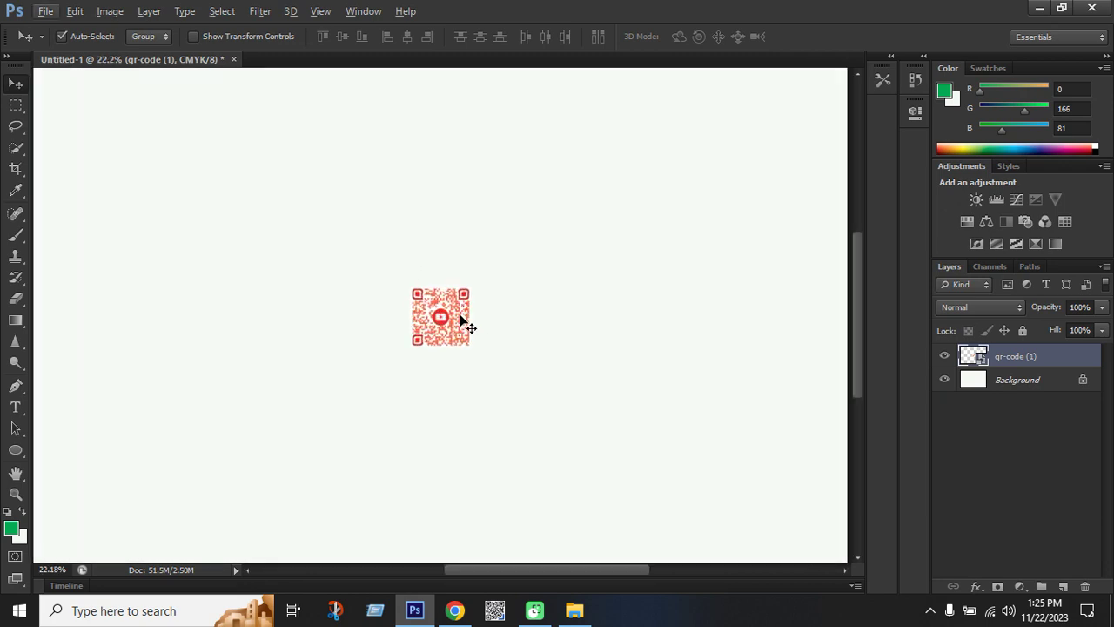
{"action": "scroll", "coordinate": [463, 318], "scroll_direction": "down", "scroll_amount": 2}
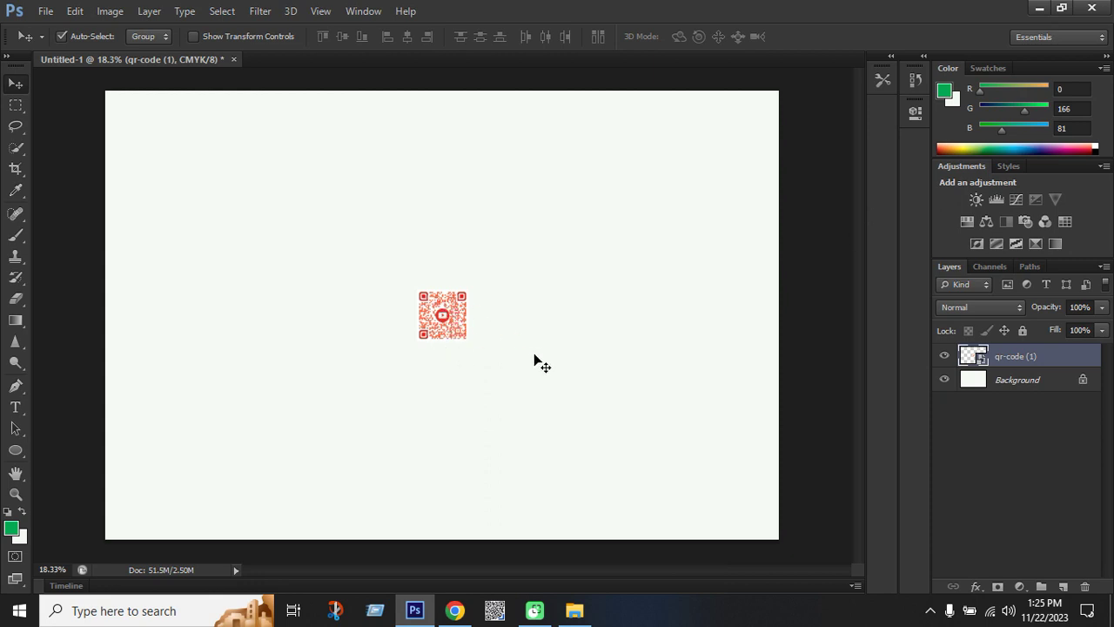
Create a 120 × 120 px square with the Rectangle tool below the QR code.
{"action": "left_click", "coordinate": [16, 450]}
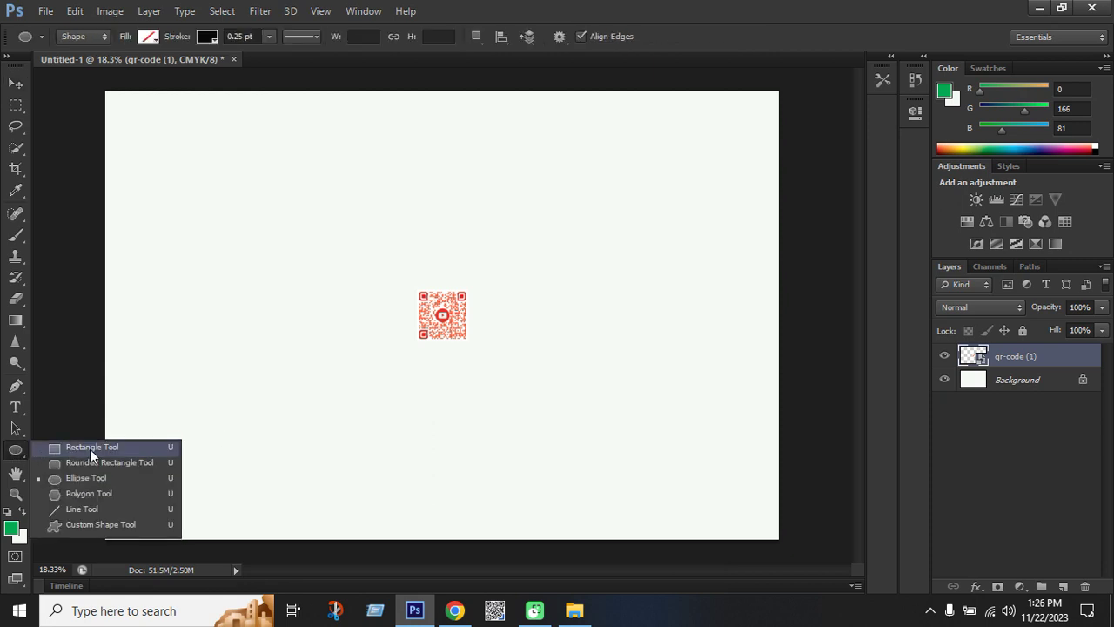
{"action": "left_click", "coordinate": [91, 448]}
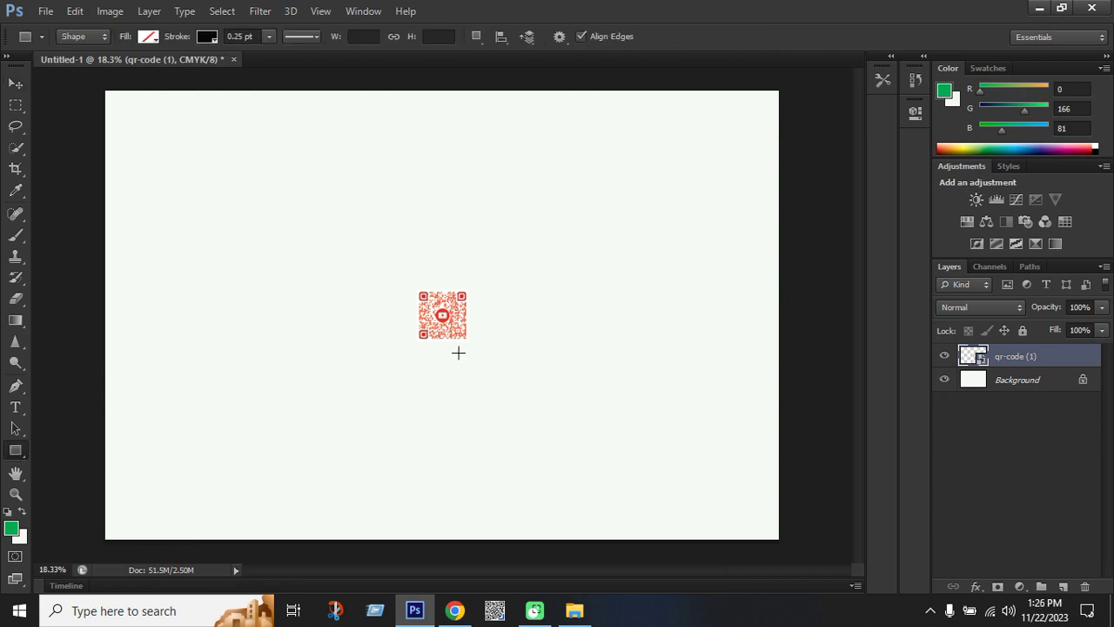
{"action": "left_click", "coordinate": [362, 372]}
{"action": "left_click_drag", "start_coordinate": [560, 287], "coordinate": [670, 251]}
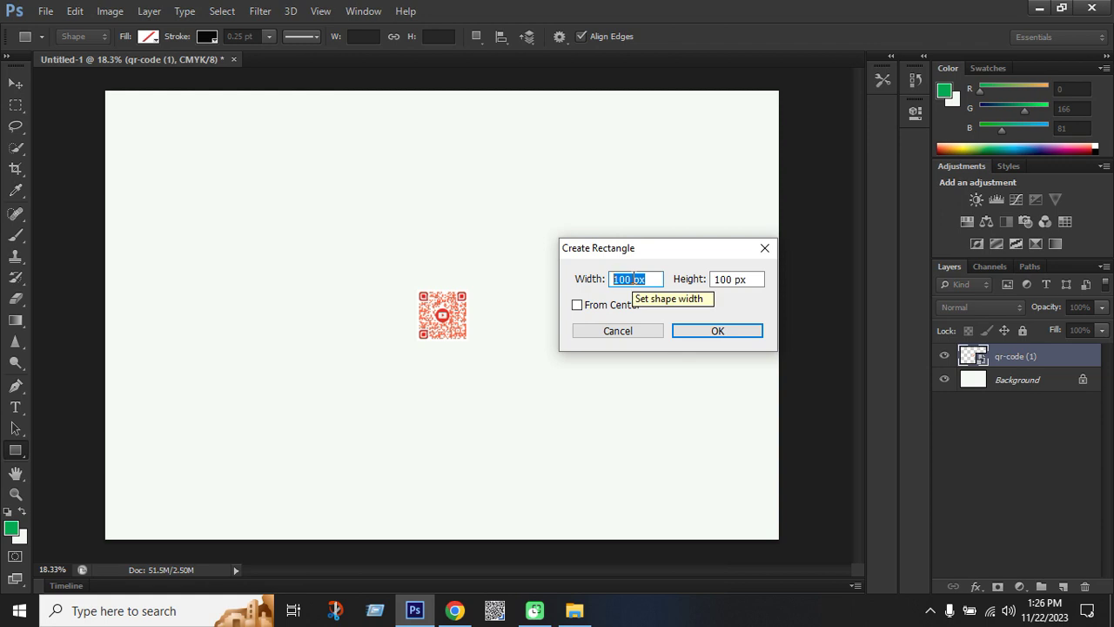
{"action": "key", "text": "BackSpace"}
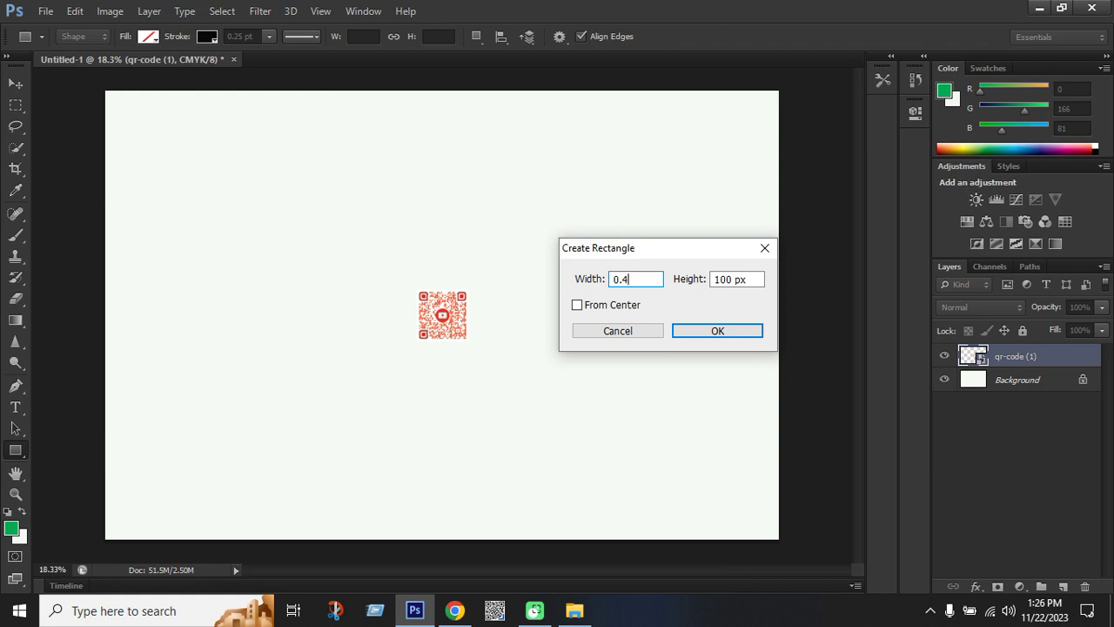
{"action": "key", "text": "Tab"}
{"action": "type", "text": "0"}
{"action": "left_click", "coordinate": [712, 332]}
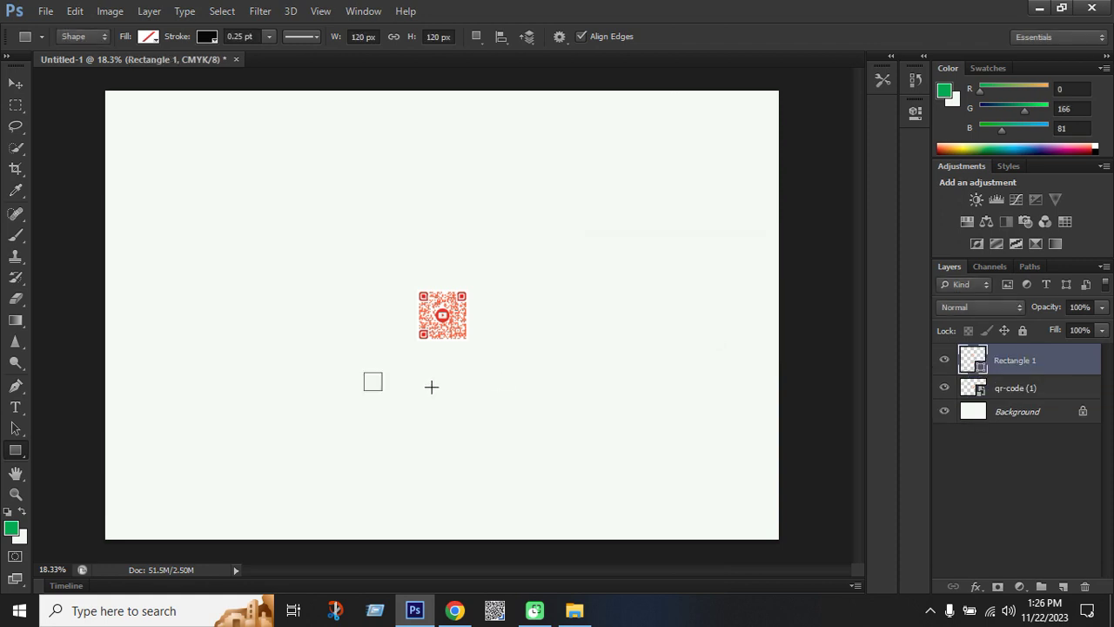
Remove the stroke from the 120 px square and give it a solid black fill.
{"action": "left_click", "coordinate": [203, 37]}
{"action": "left_click", "coordinate": [138, 68]}
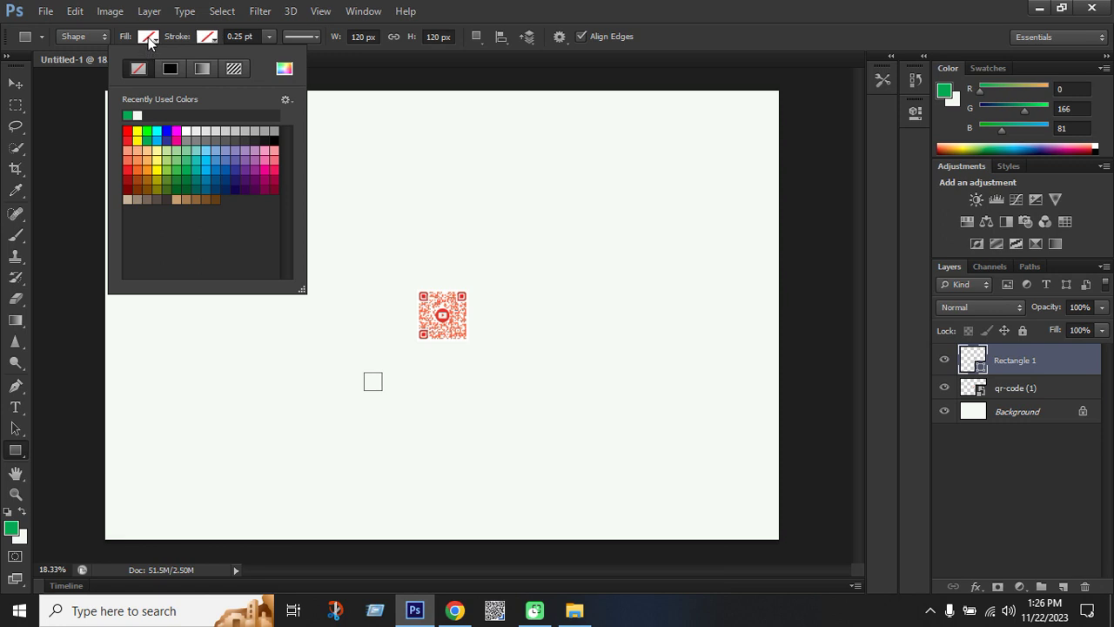
{"action": "left_click", "coordinate": [149, 38]}
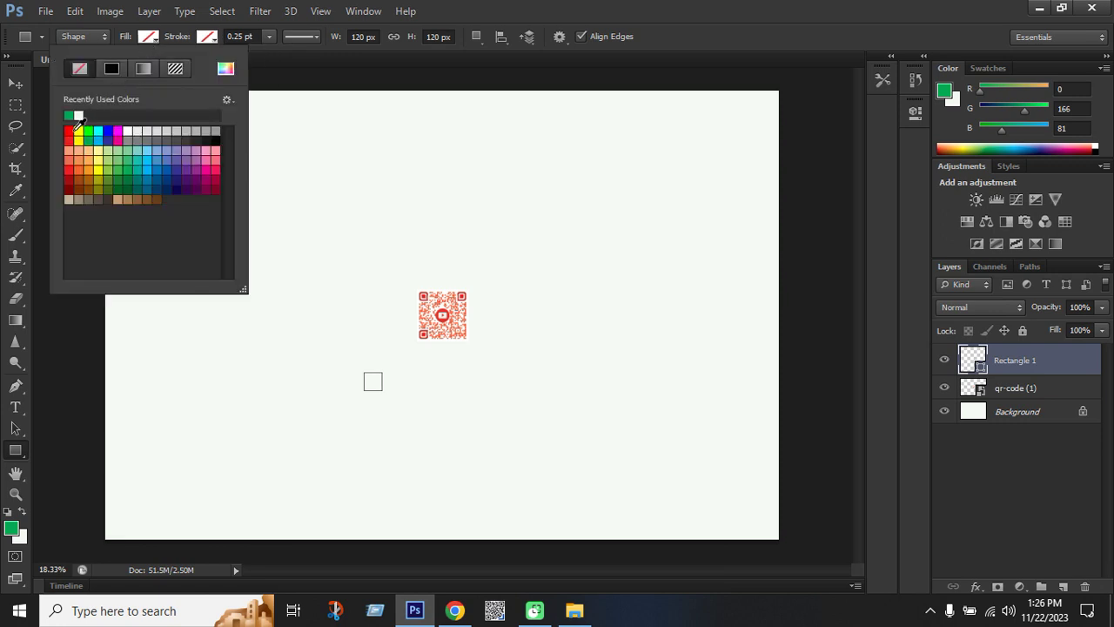
{"action": "left_click", "coordinate": [78, 133]}
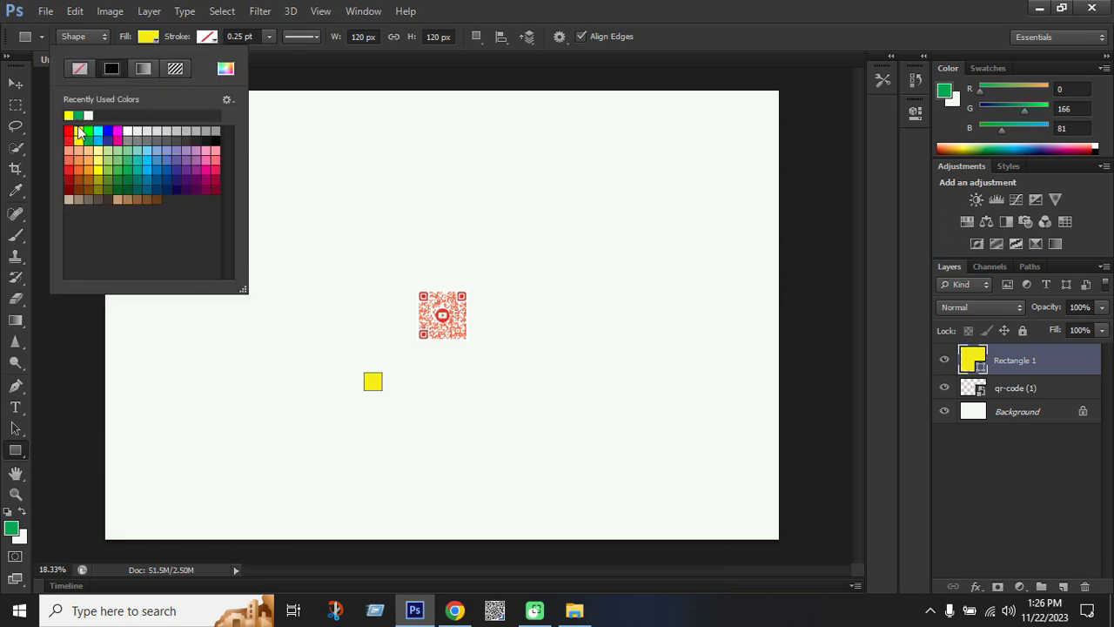
{"action": "left_click", "coordinate": [215, 132]}
Scale the QR code down to about 1.54%, smaller than the black square and placed just beside it, and commit the transform.
{"action": "left_click", "coordinate": [16, 84]}
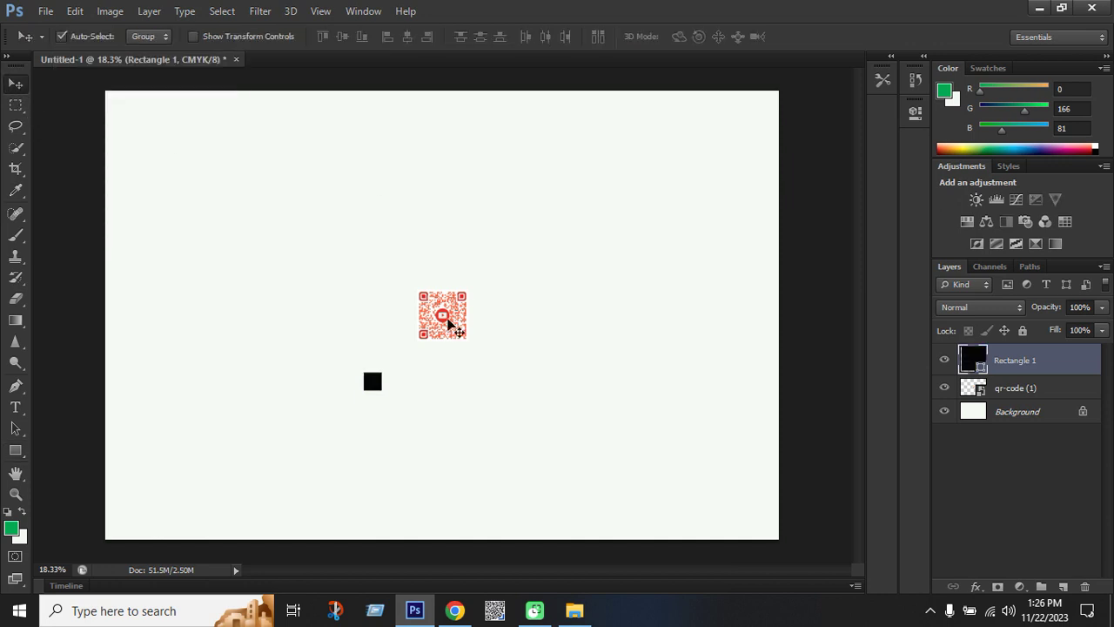
{"action": "left_click", "coordinate": [447, 320]}
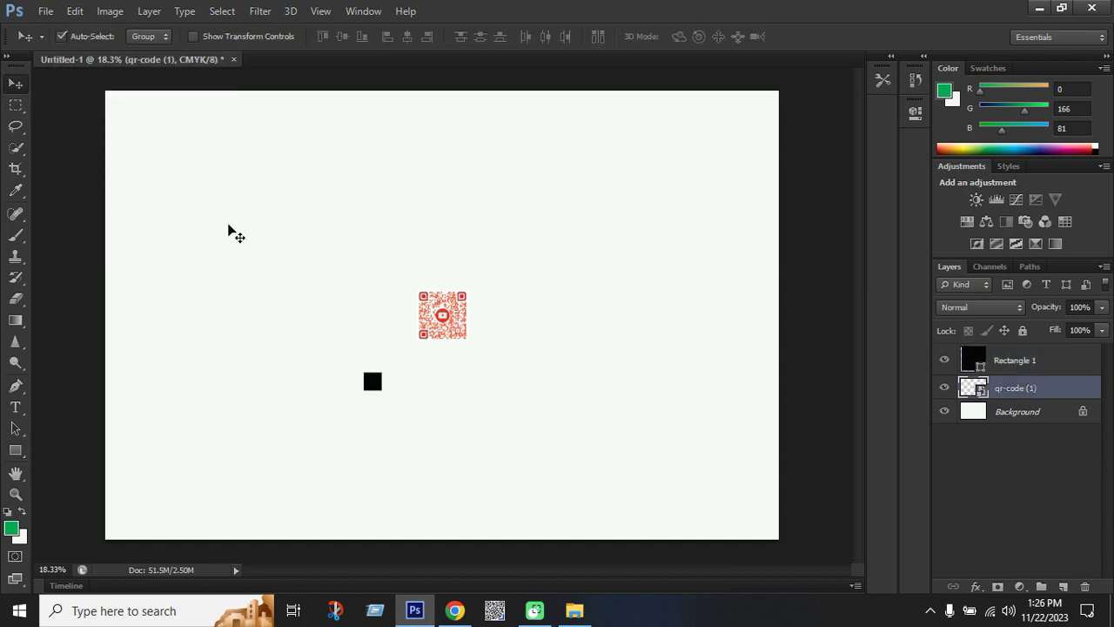
{"action": "scroll", "coordinate": [388, 356], "scroll_direction": "up", "scroll_amount": 1}
{"action": "scroll", "coordinate": [475, 341], "scroll_direction": "up", "scroll_amount": 1}
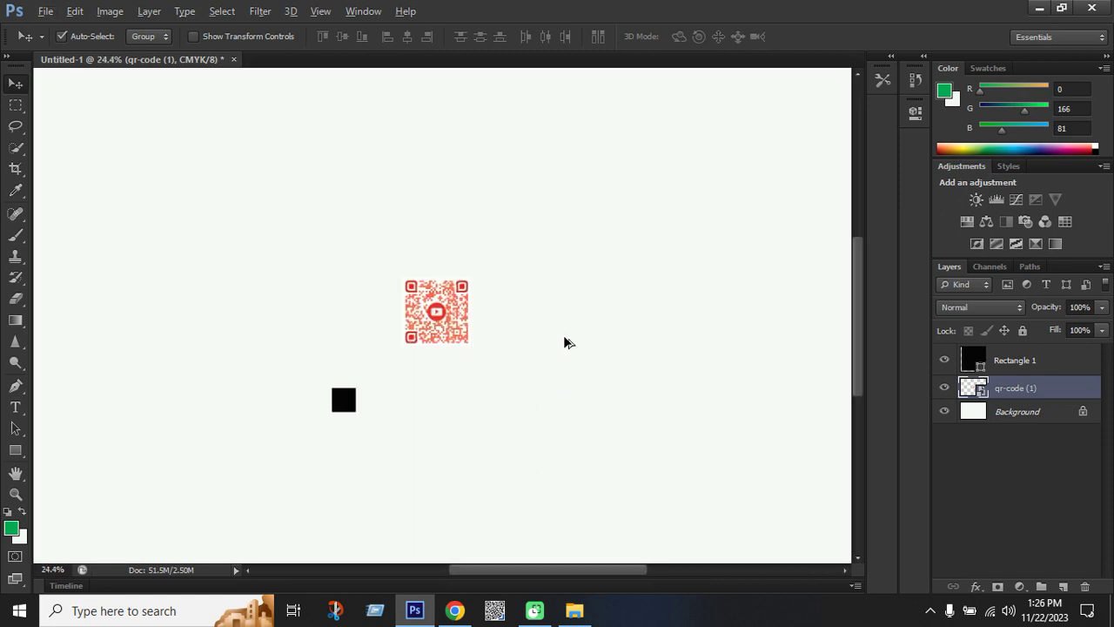
{"action": "scroll", "coordinate": [368, 360], "scroll_direction": "up", "scroll_amount": 1}
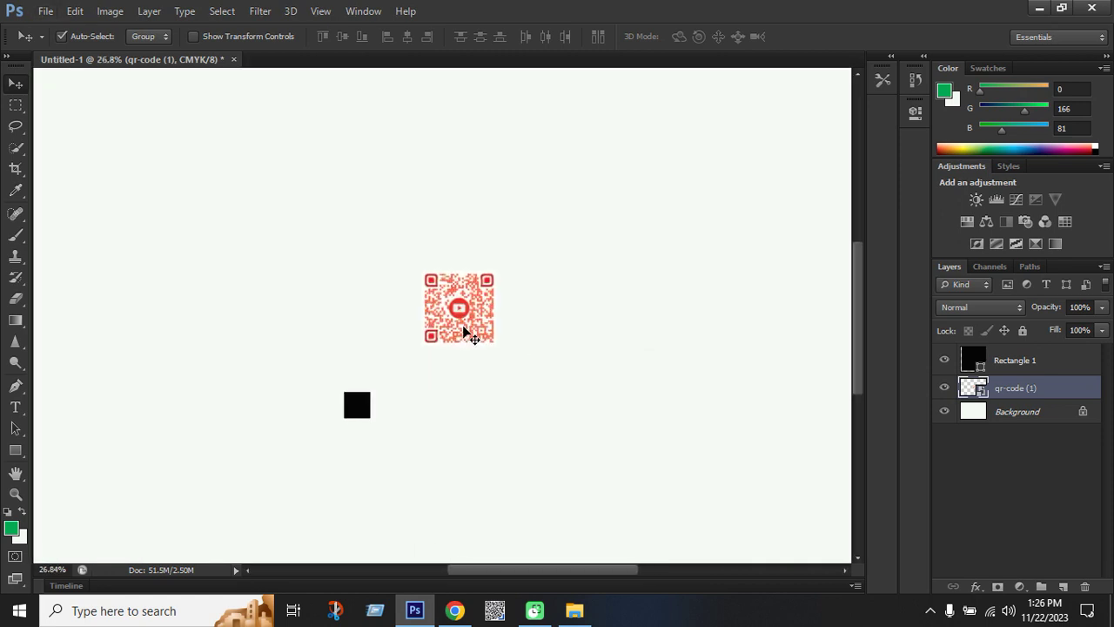
{"action": "key", "text": "ctrl+t"}
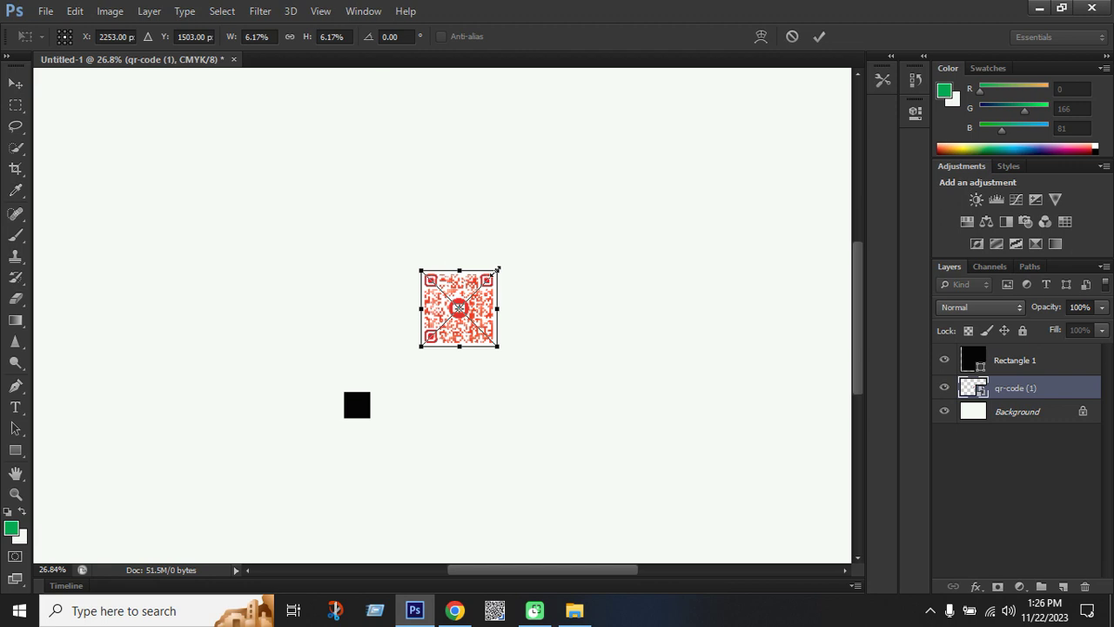
{"action": "left_click_drag", "start_coordinate": [497, 271], "coordinate": [442, 382]}
{"action": "key", "text": "Return"}
Place the qr-code (1) layer above Rectangle 1 and align both layers on their vertical and horizontal centres.
{"action": "left_click_drag", "start_coordinate": [1016, 390], "coordinate": [1015, 350]}
{"action": "left_click", "coordinate": [1015, 388], "text": "shift"}
{"action": "left_click", "coordinate": [342, 36]}
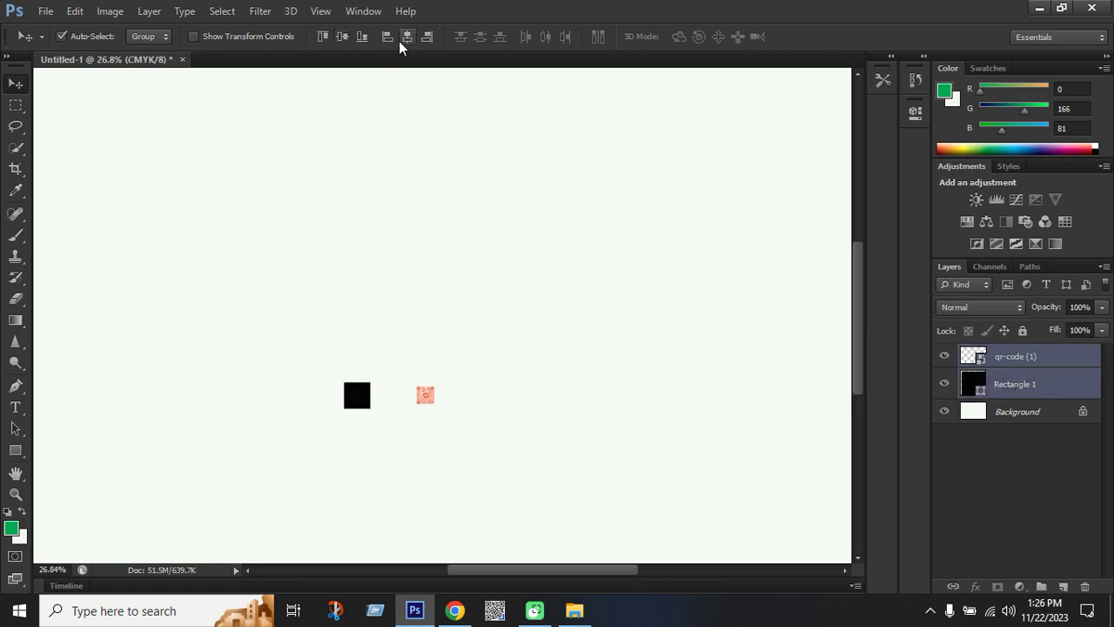
{"action": "left_click", "coordinate": [402, 39]}
{"action": "left_click", "coordinate": [460, 400]}
Enlarge the QR code from its centre inside the black square, leaving only a thin black border, and commit the transform.
{"action": "scroll", "coordinate": [392, 416], "scroll_direction": "up", "scroll_amount": 5}
{"action": "scroll", "coordinate": [400, 355], "scroll_direction": "up", "scroll_amount": 4}
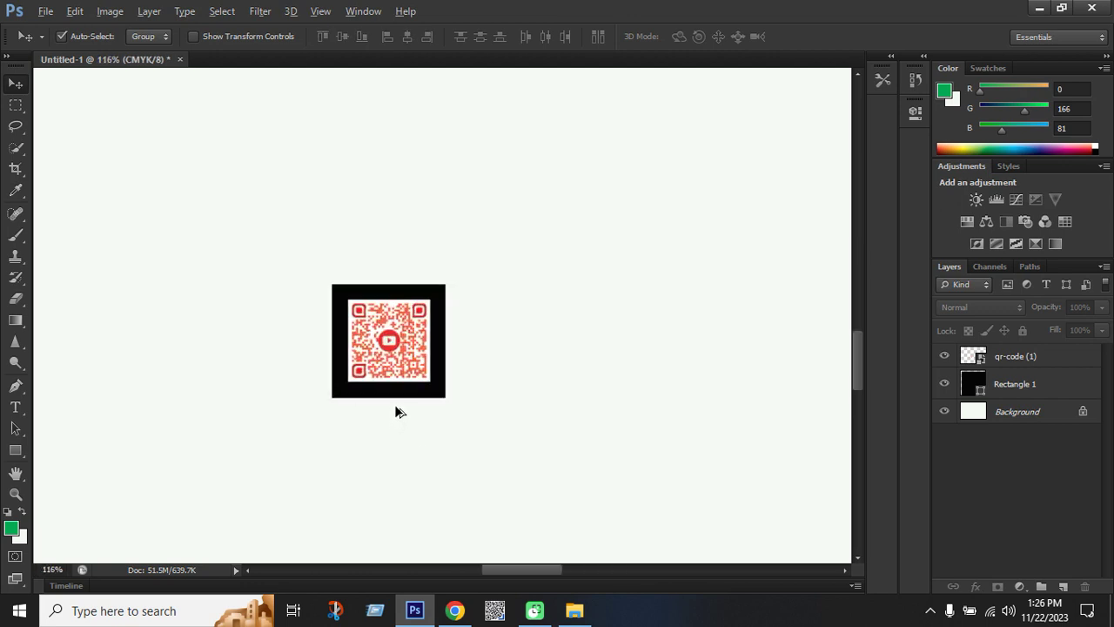
{"action": "scroll", "coordinate": [440, 360], "scroll_direction": "down", "scroll_amount": 1}
{"action": "scroll", "coordinate": [370, 335], "scroll_direction": "up", "scroll_amount": 1}
{"action": "scroll", "coordinate": [370, 335], "scroll_direction": "down", "scroll_amount": 3}
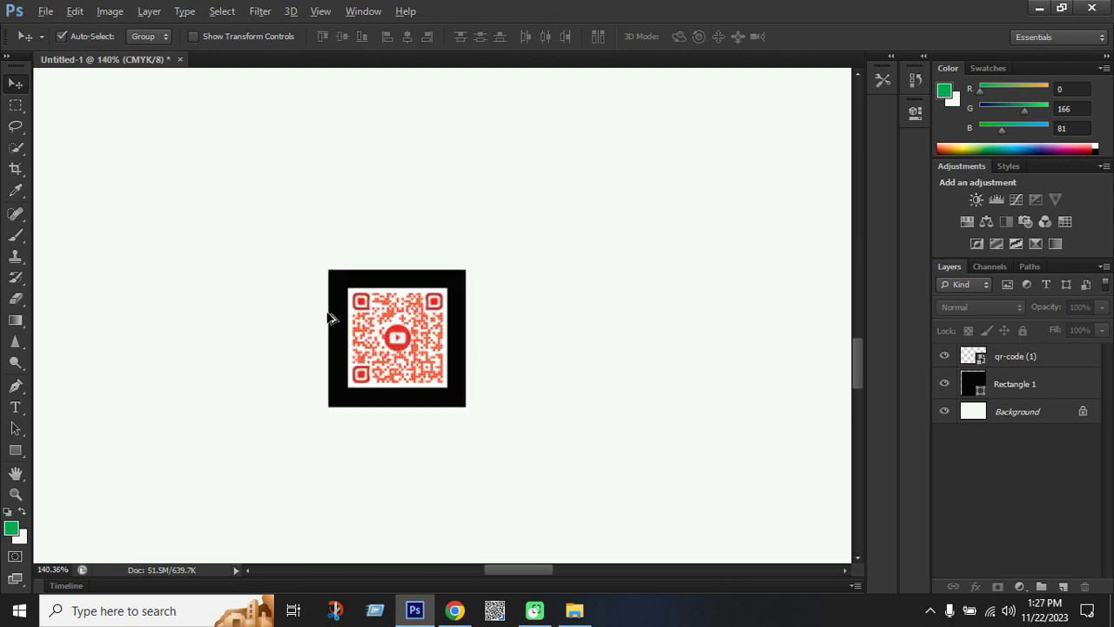
{"action": "left_click", "coordinate": [996, 358]}
{"action": "key", "text": "ctrl+t"}
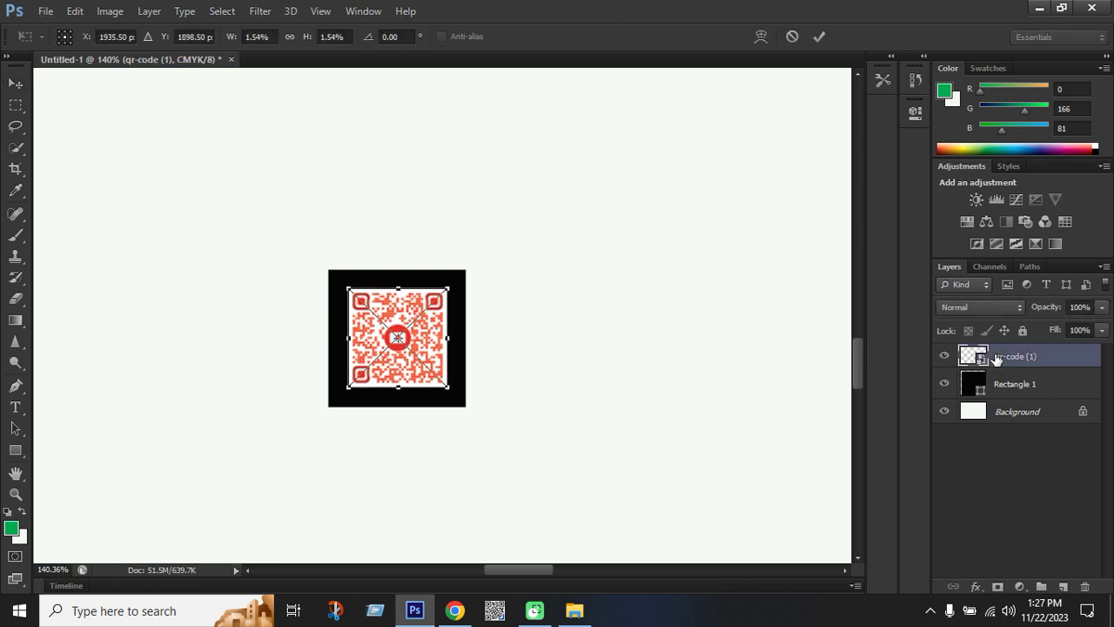
{"action": "left_click_drag", "start_coordinate": [451, 284], "coordinate": [462, 268]}
{"action": "key", "text": "Return"}
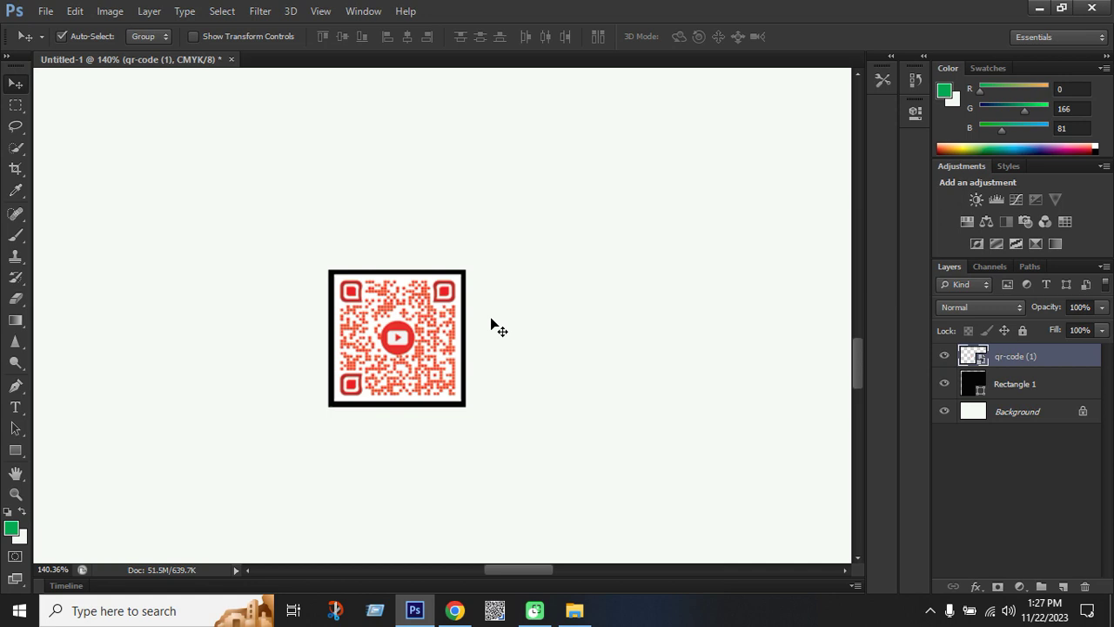
Scale the QR code and black square together up to about 5.58 in wide and move them to the centre of the canvas.
{"action": "scroll", "coordinate": [554, 329], "scroll_direction": "down", "scroll_amount": 5}
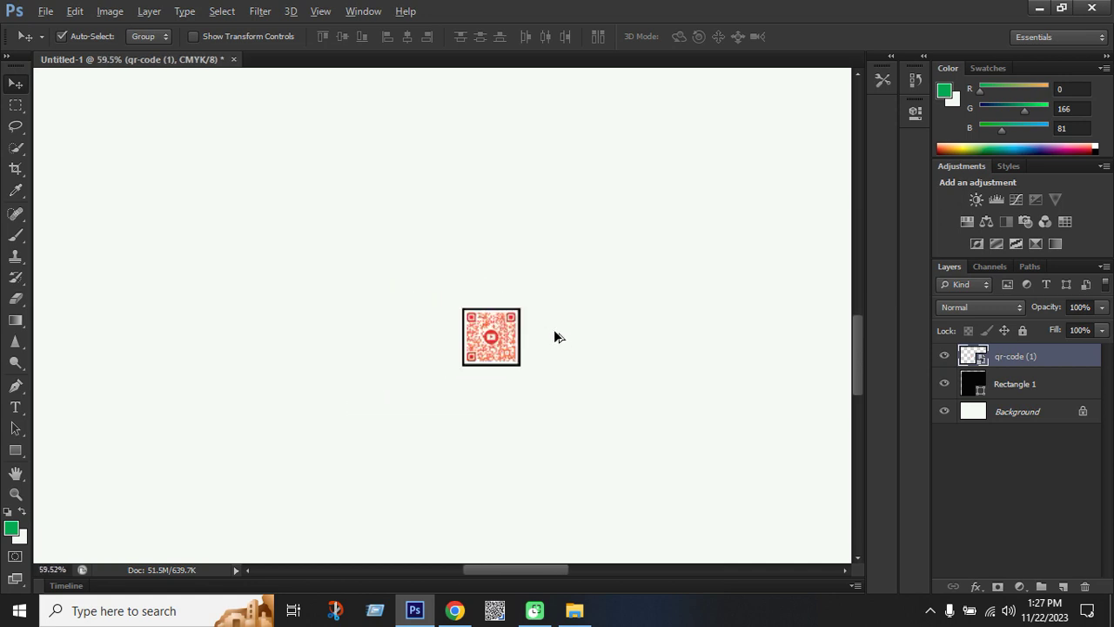
{"action": "scroll", "coordinate": [318, 290], "scroll_direction": "down", "scroll_amount": 2}
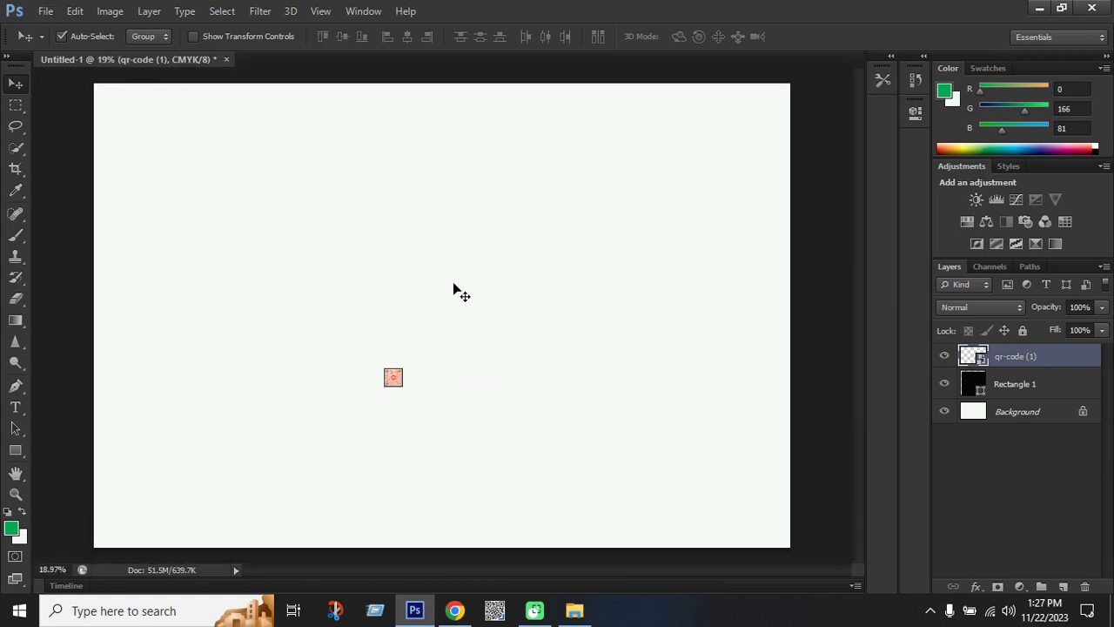
{"action": "left_click", "coordinate": [1006, 393], "text": "shift"}
{"action": "key", "text": "ctrl+t"}
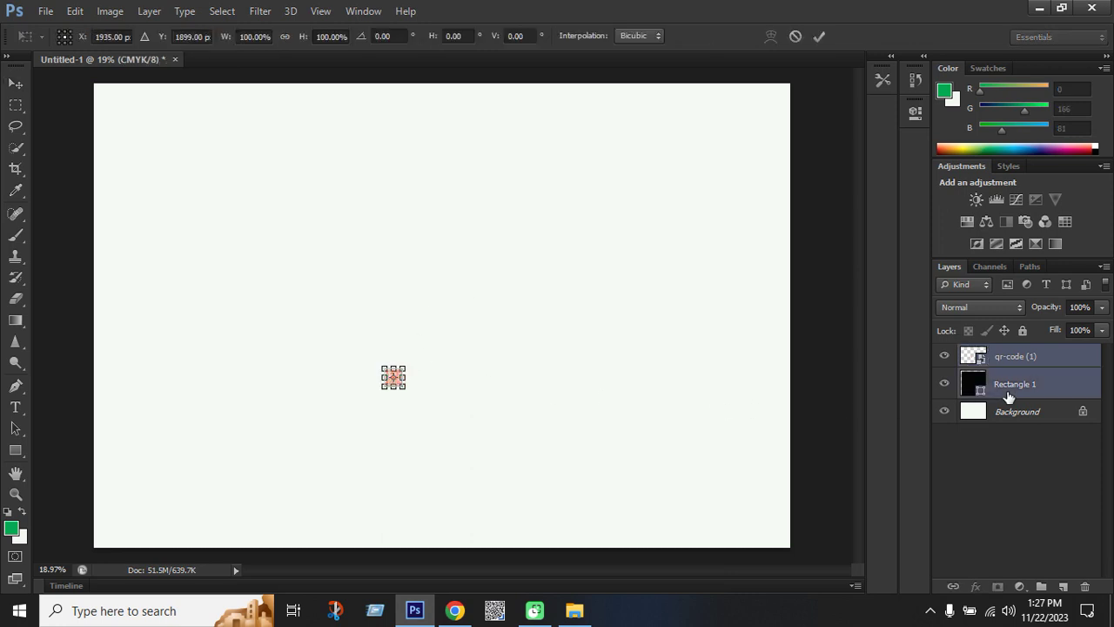
{"action": "left_click_drag", "start_coordinate": [406, 359], "coordinate": [522, 249]}
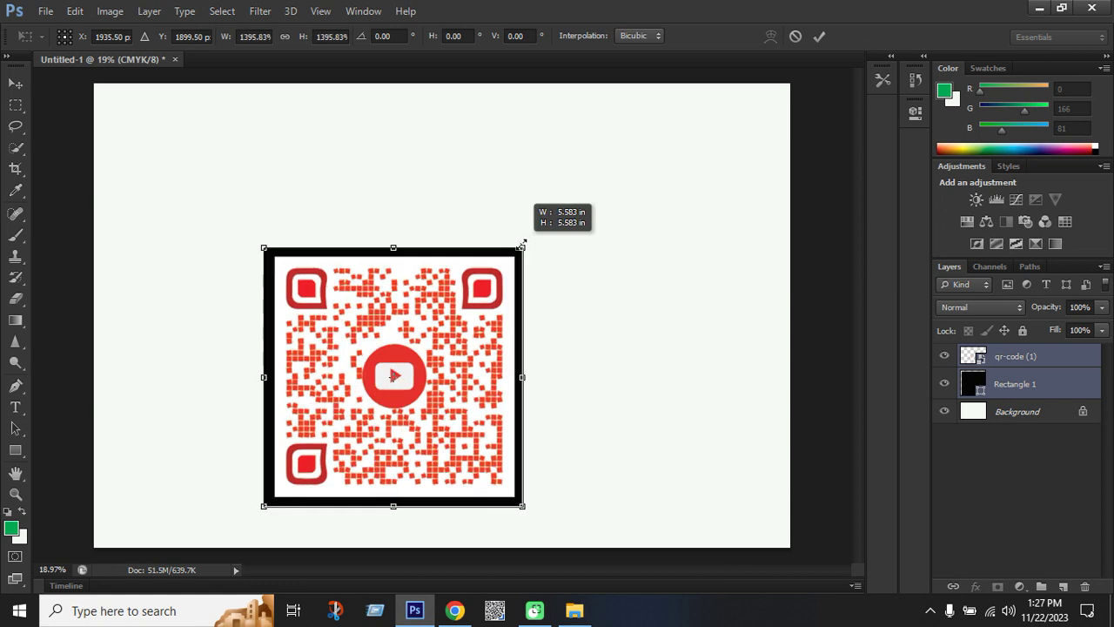
{"action": "key", "text": "Return"}
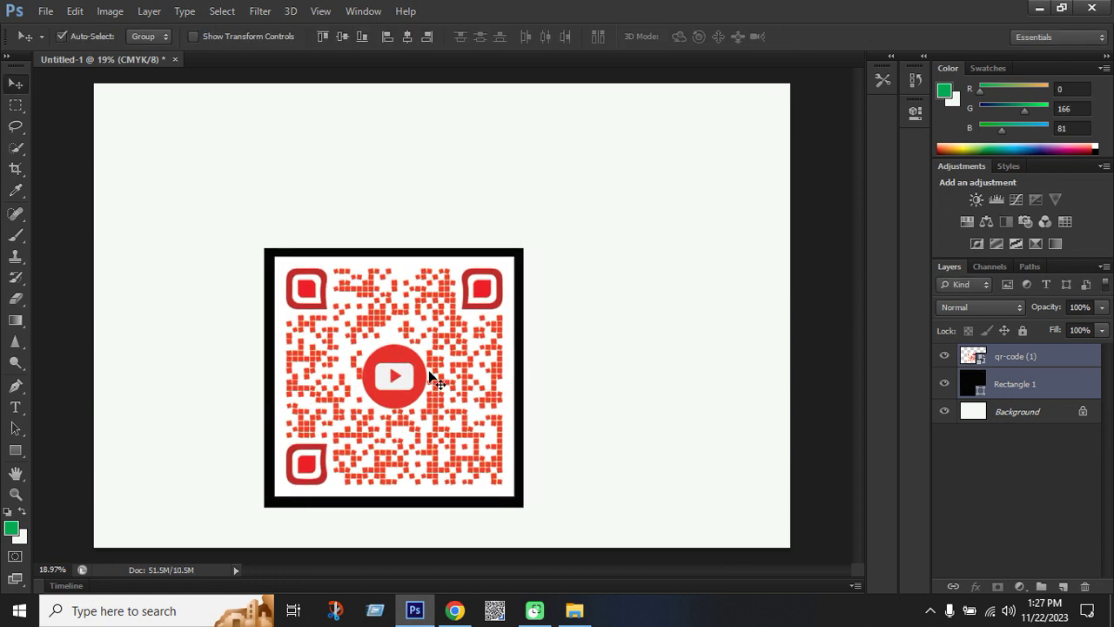
{"action": "left_click_drag", "start_coordinate": [462, 385], "coordinate": [495, 323]}
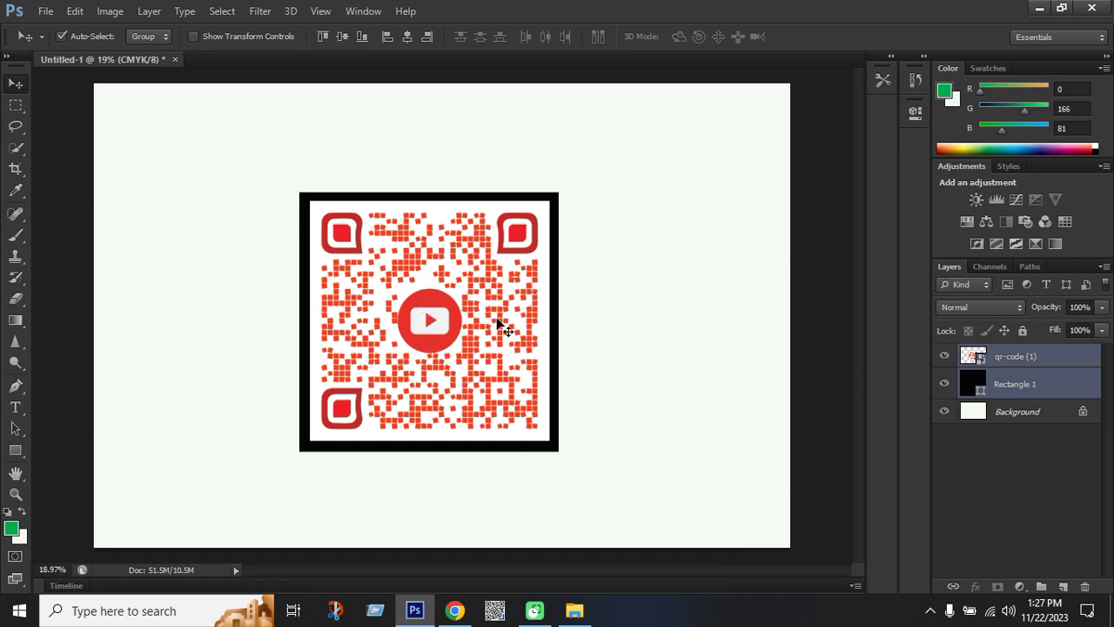
Switch to Chrome and view the QRCode Monkey page from its header down to the finished QR code.
{"action": "left_click", "coordinate": [454, 610]}
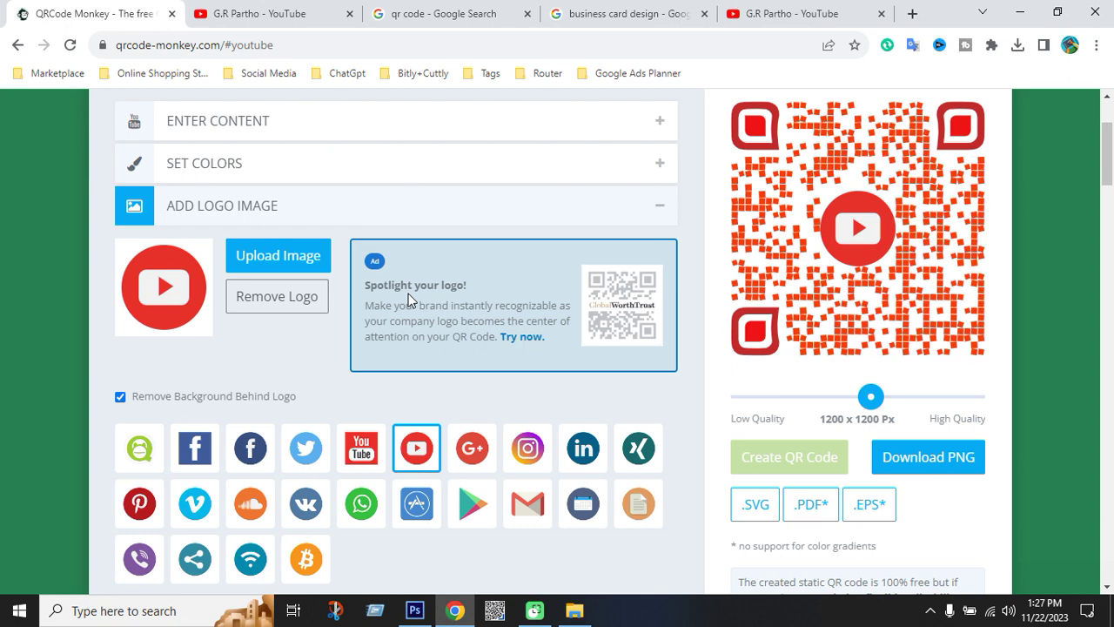
{"action": "left_click", "coordinate": [415, 610]}
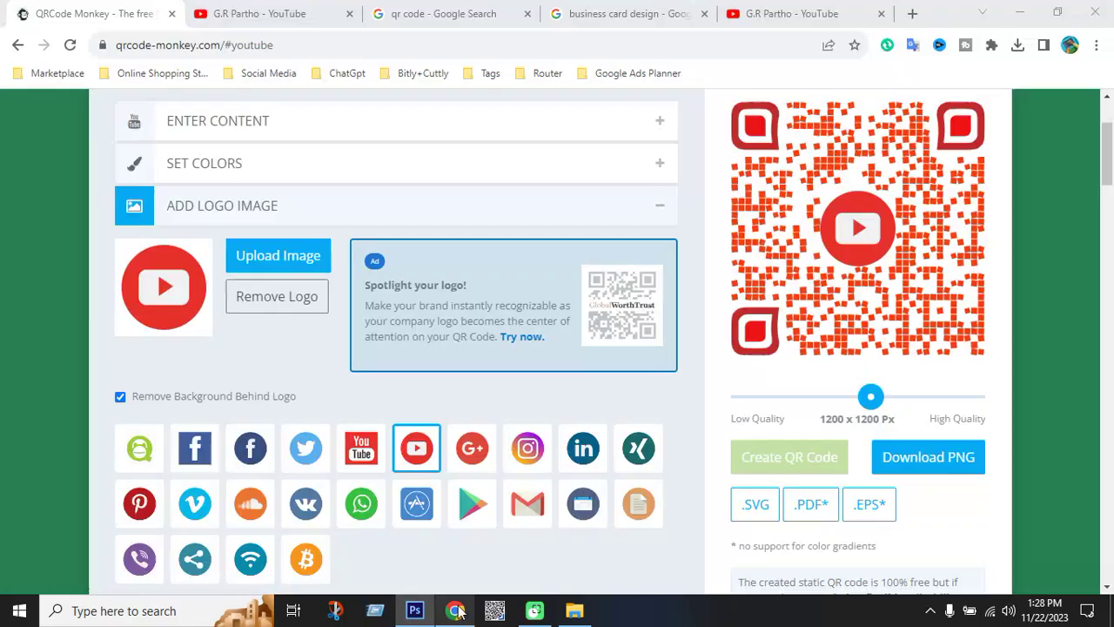
{"action": "left_click", "coordinate": [454, 610]}
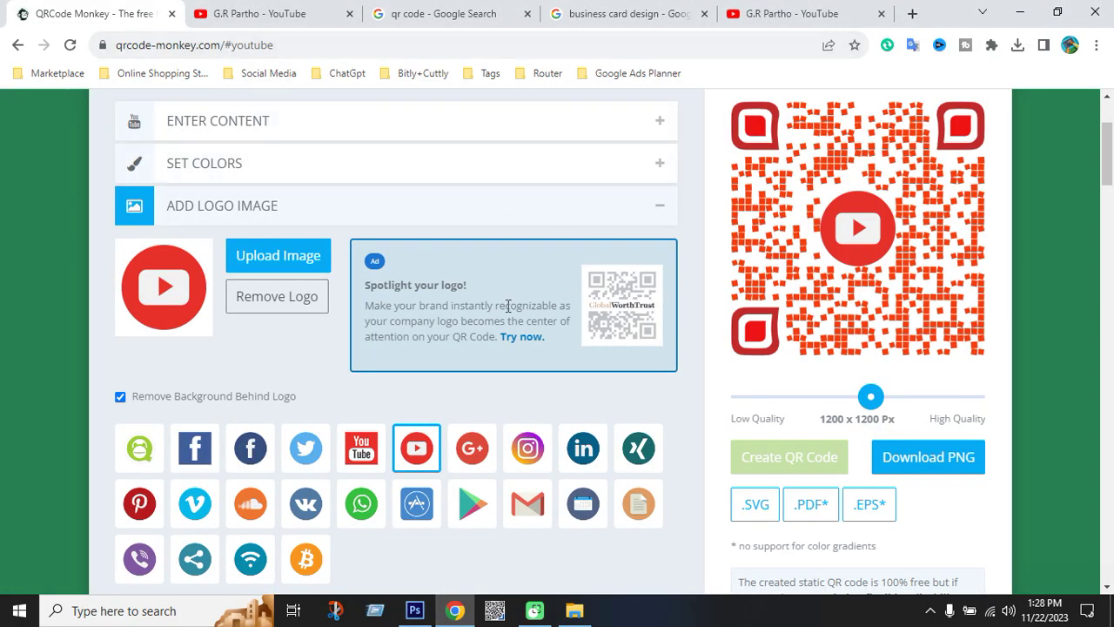
{"action": "scroll", "coordinate": [508, 305], "scroll_direction": "up", "scroll_amount": 2}
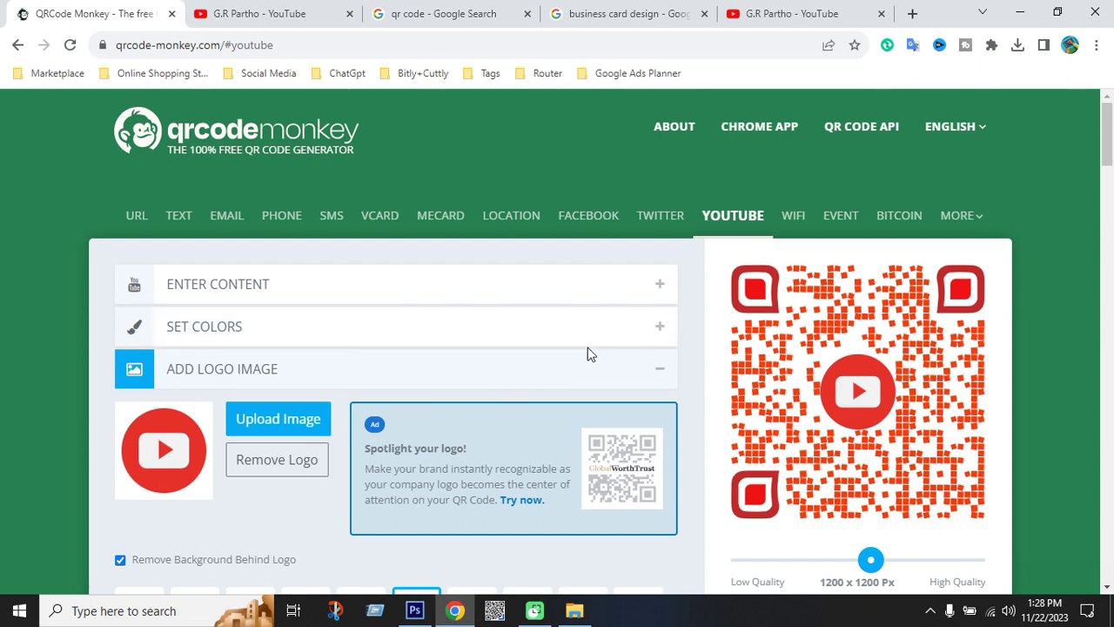
Show the YouTube channel's Playlists page and view its created playlists.
{"action": "left_click", "coordinate": [276, 7]}
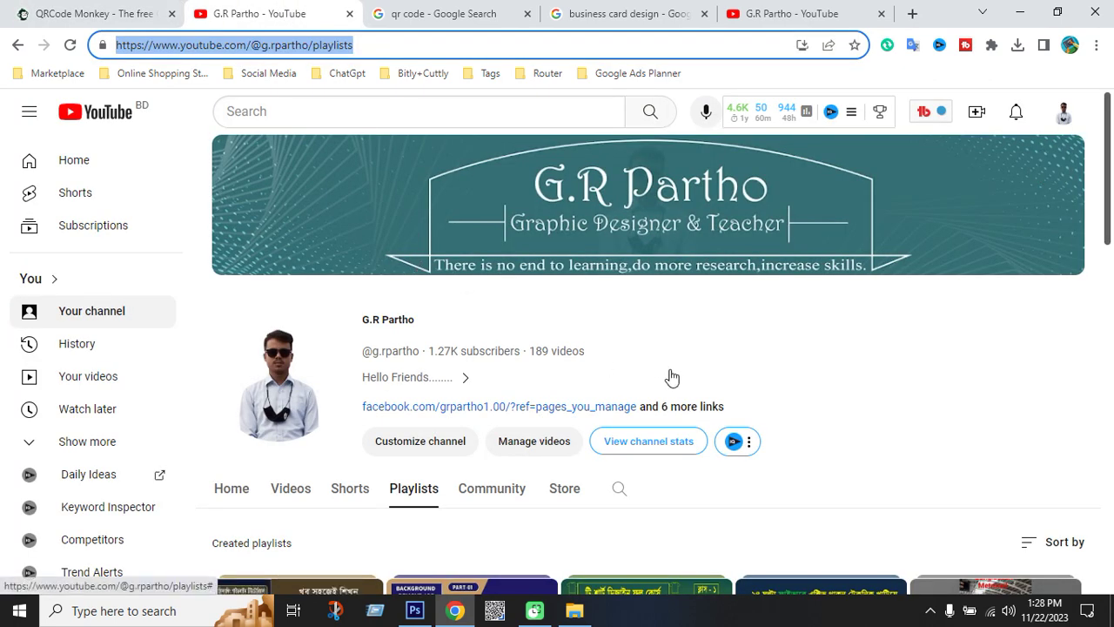
{"action": "scroll", "coordinate": [657, 301], "scroll_direction": "down", "scroll_amount": 2}
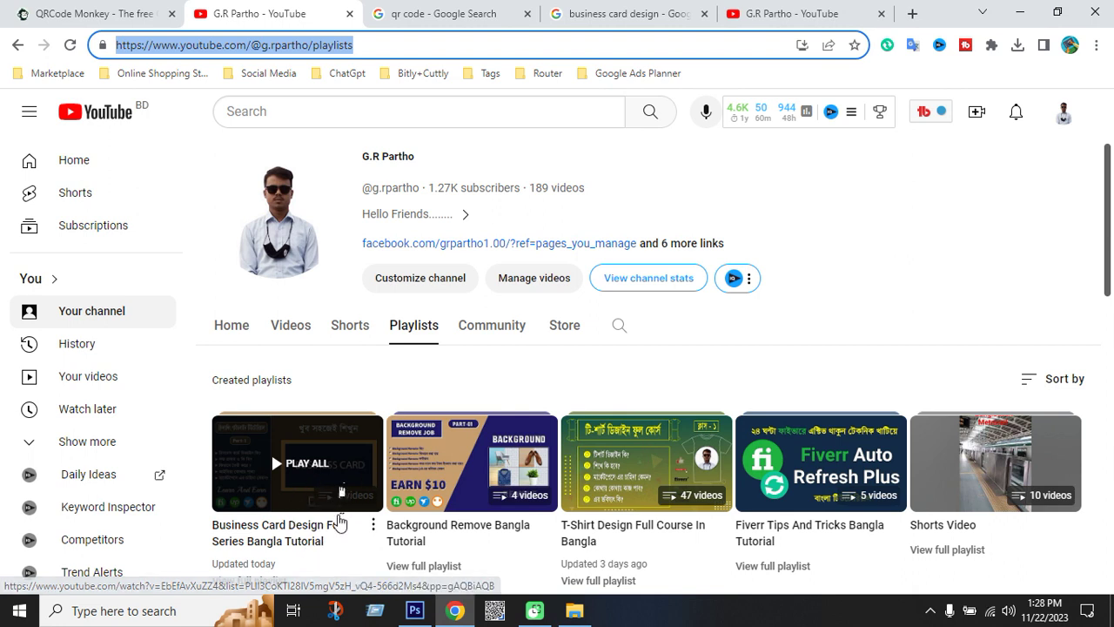
{"action": "left_click", "coordinate": [905, 304]}
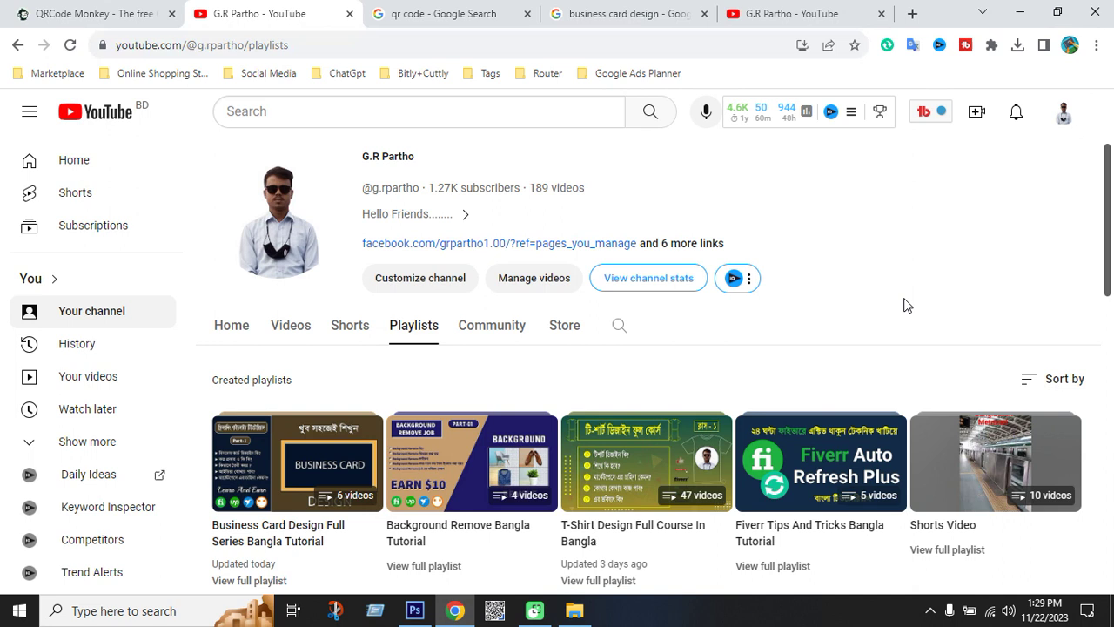